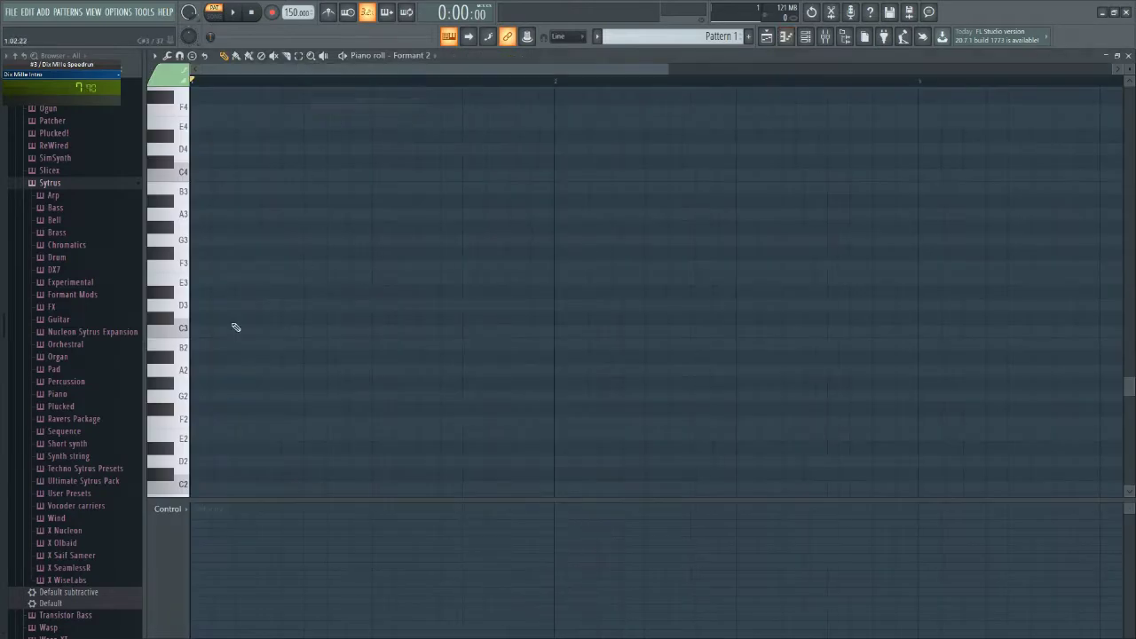
Step: Draw short melody notes in bars 1 and 2, starting E4, G4, B4, E5, B4, E5, G5, E5 on every second step
{"action": "left_click", "coordinate": [210, 239]}
{"action": "scroll", "coordinate": [248, 293], "scroll_direction": "up", "scroll_amount": 2}
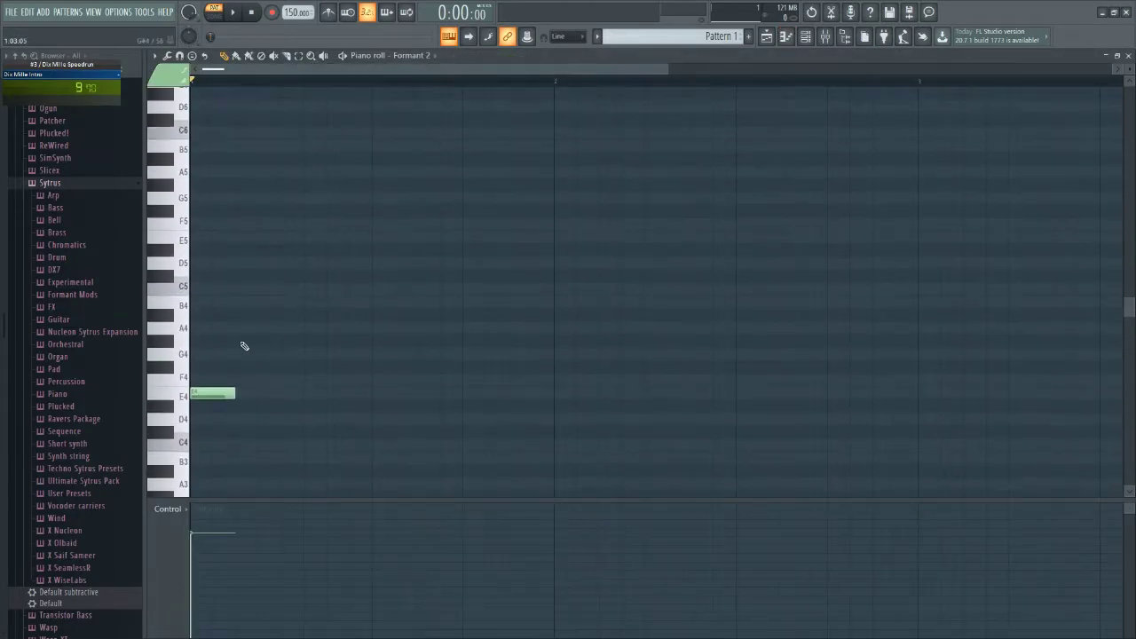
{"action": "left_click", "coordinate": [253, 357]}
{"action": "left_click", "coordinate": [297, 306]}
{"action": "left_click", "coordinate": [332, 240]}
{"action": "left_click_drag", "start_coordinate": [453, 441], "coordinate": [195, 233]}
{"action": "left_click", "coordinate": [389, 244], "text": "ctrl"}
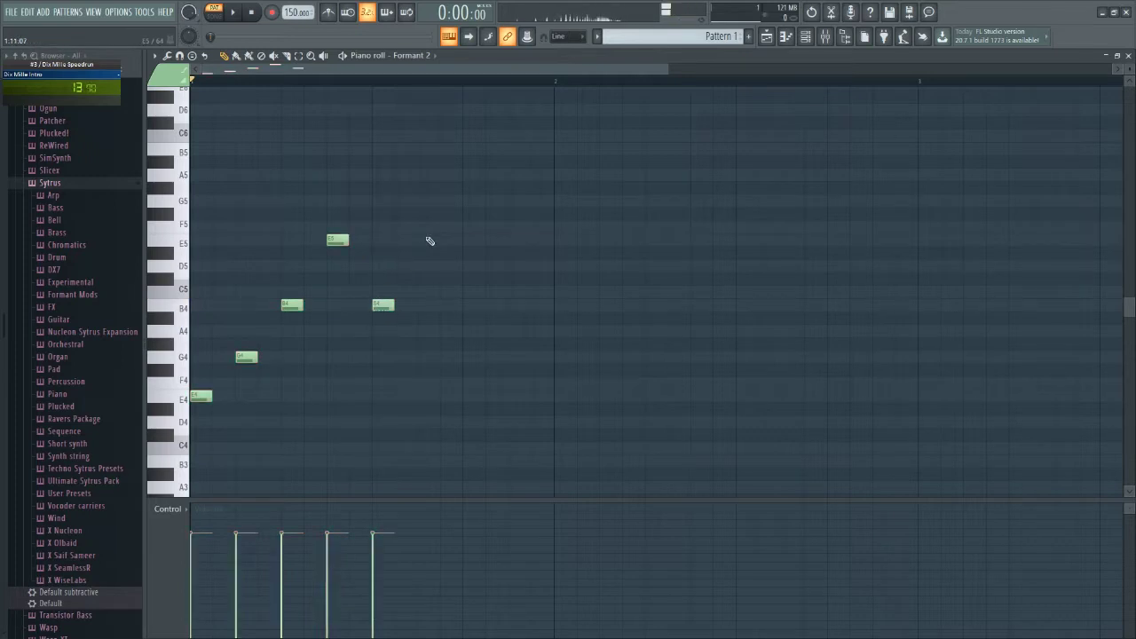
{"action": "left_click", "coordinate": [565, 307]}
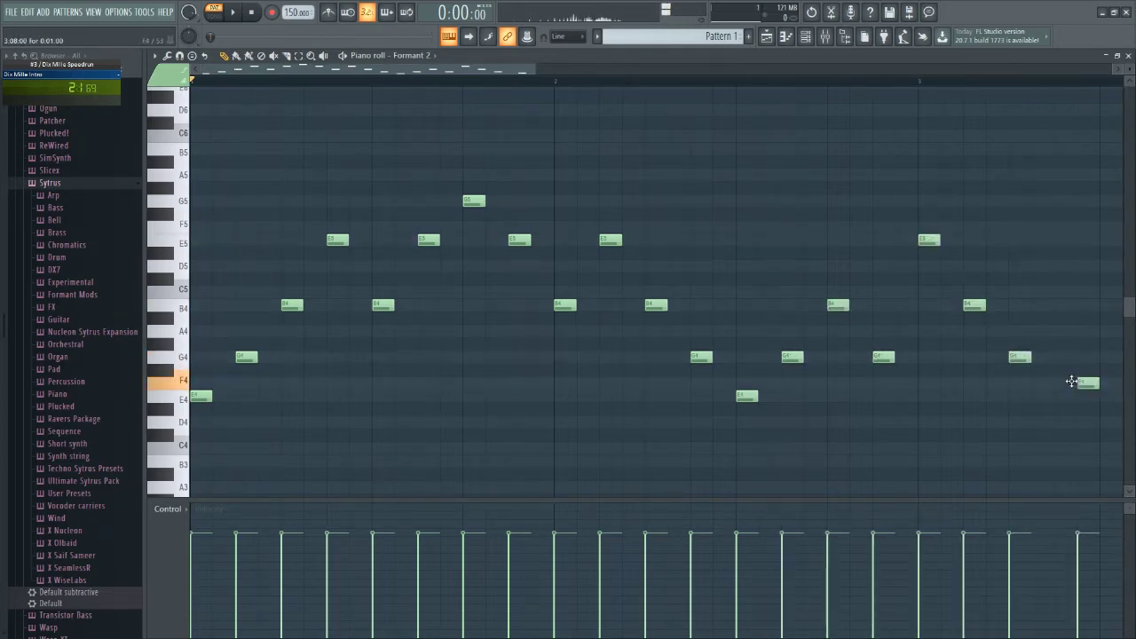
Step: Draw the melody through bars 3 and 4, with E5, B4, G4, E4, G4, B4, E5, B4 filling bar 3
{"action": "left_click_drag", "start_coordinate": [1057, 403], "coordinate": [352, 391]}
{"action": "left_click", "coordinate": [401, 349]}
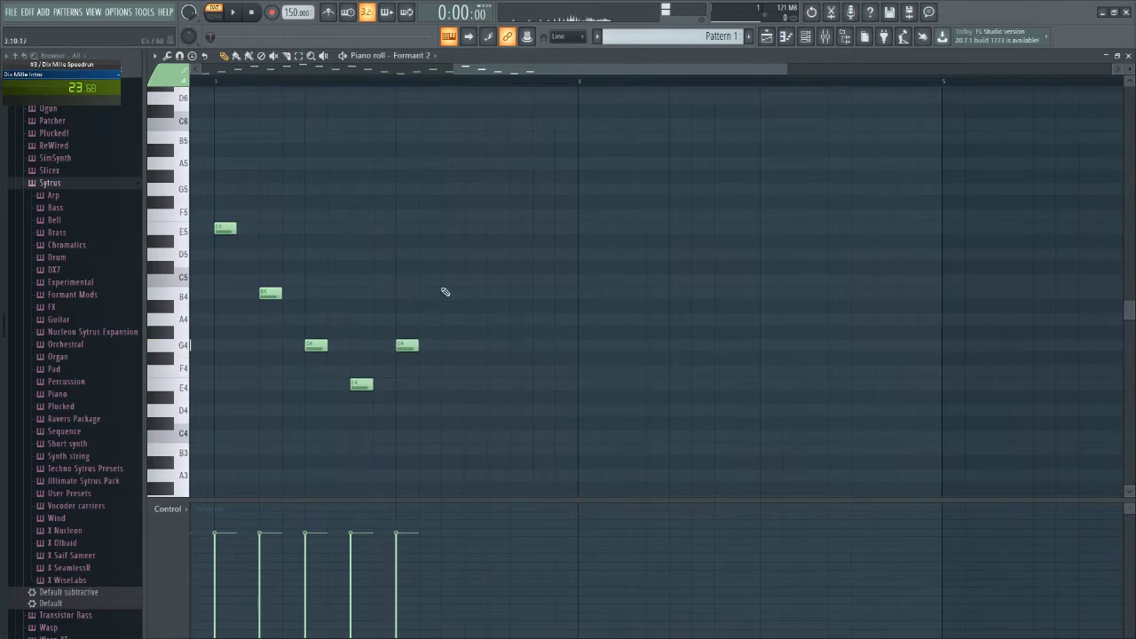
{"action": "left_click", "coordinate": [583, 348]}
{"action": "left_click", "coordinate": [612, 293]}
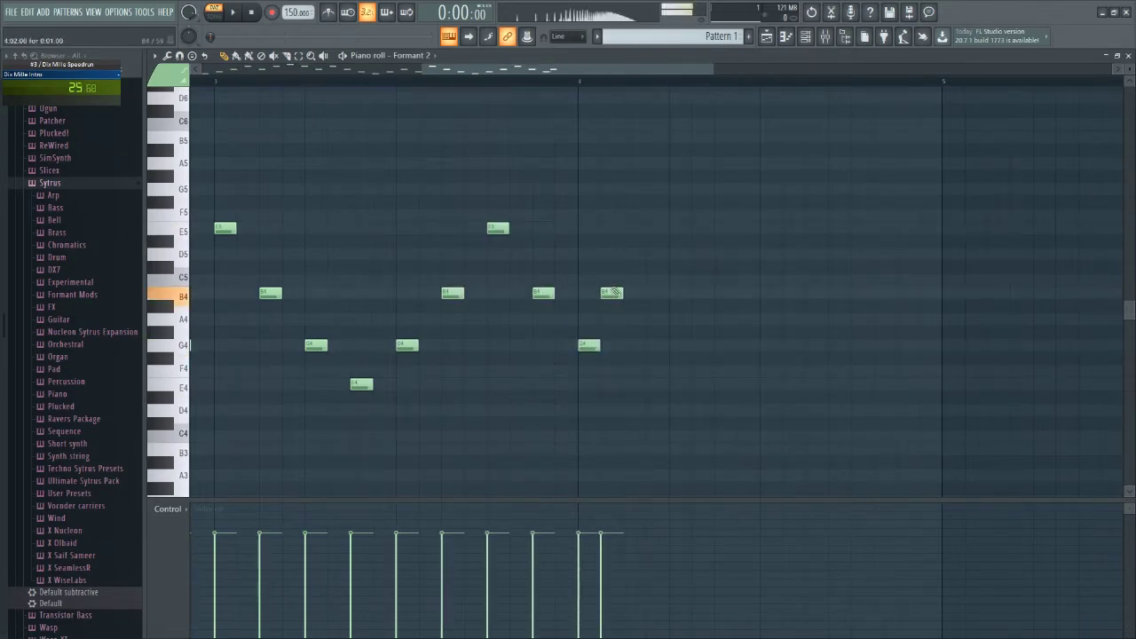
{"action": "left_click", "coordinate": [769, 229]}
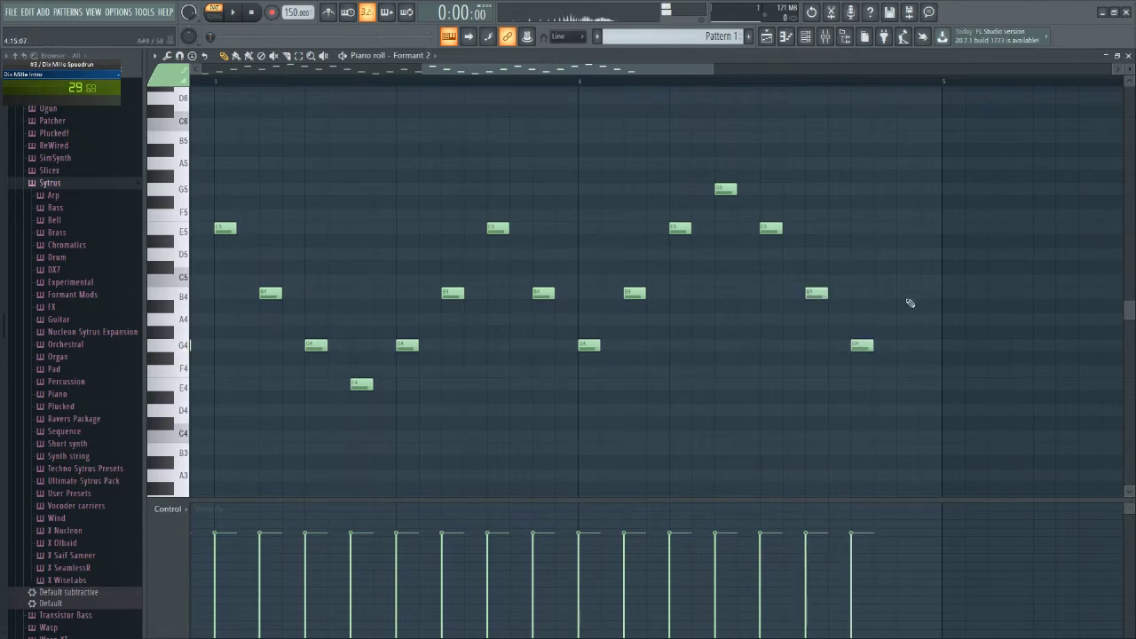
Step: Place four consecutive Pattern 1 clips on Track 1 of the playlist, from bar 5 to bar 21
{"action": "left_click", "coordinate": [766, 40]}
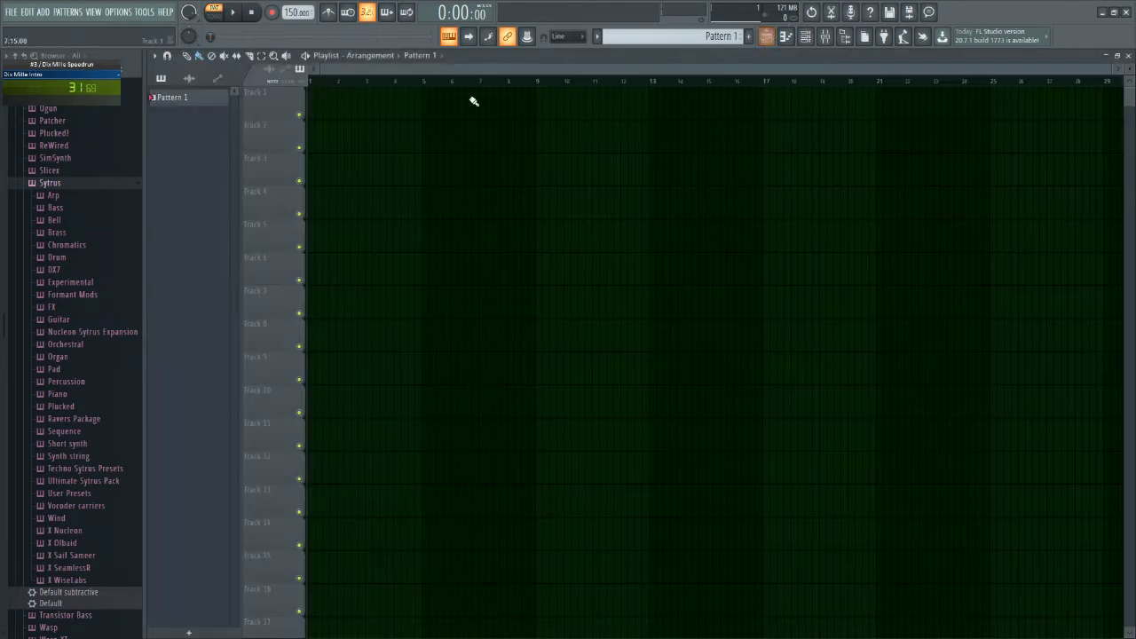
{"action": "mouse_move", "coordinate": [425, 103]}
{"action": "left_mouse_down"}
{"action": "mouse_move", "coordinate": [761, 122]}
{"action": "mouse_move", "coordinate": [675, 103]}
{"action": "left_mouse_up"}
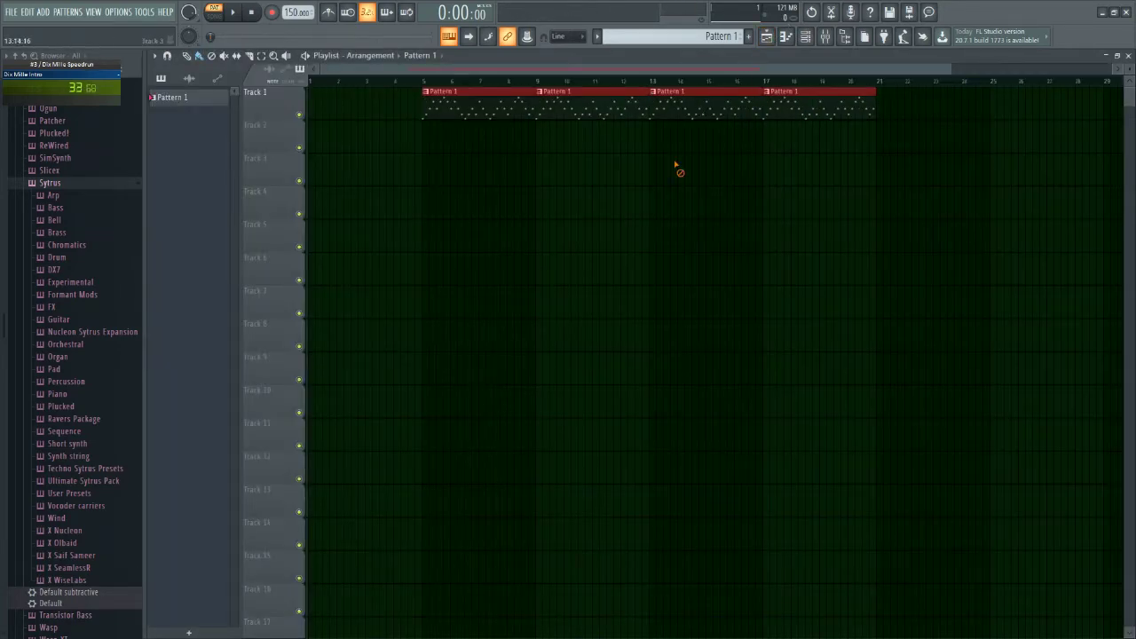
Step: Make the Track 1 clip at bar 13 unique and replace the bar 17 clip with the new pattern
{"action": "left_click", "coordinate": [654, 93]}
{"action": "left_click", "coordinate": [676, 170]}
{"action": "right_click", "coordinate": [769, 107]}
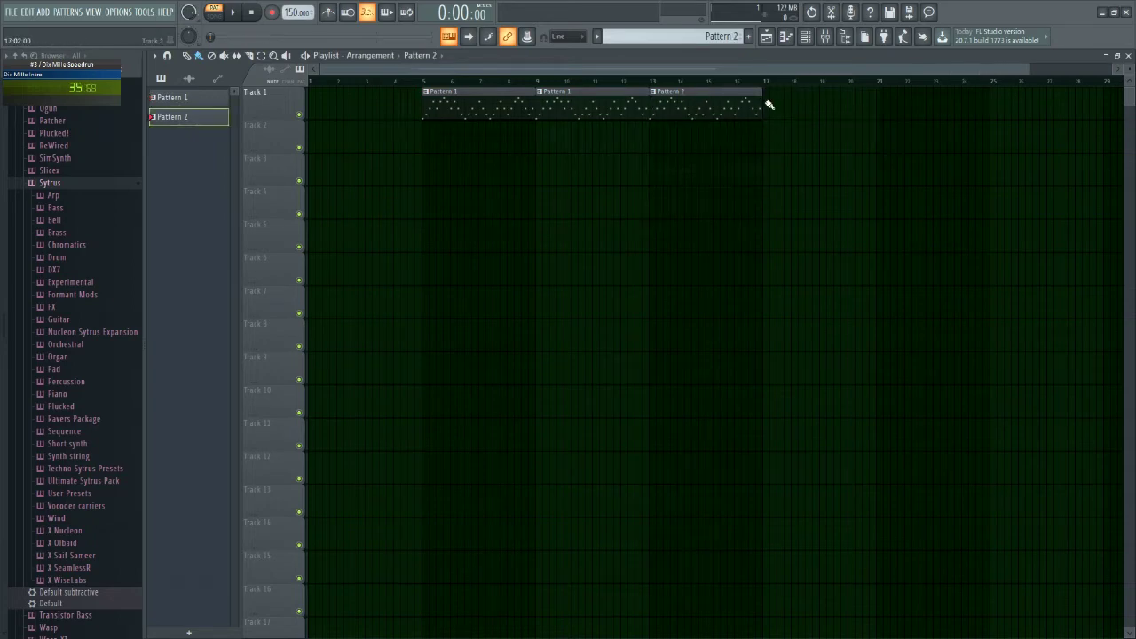
{"action": "left_click", "coordinate": [769, 105]}
Step: Duplicate all Pattern 2 notes one octave lower, offset to fall in the gaps between the original notes
{"action": "double_click", "coordinate": [724, 107]}
{"action": "key", "text": "ctrl+a"}
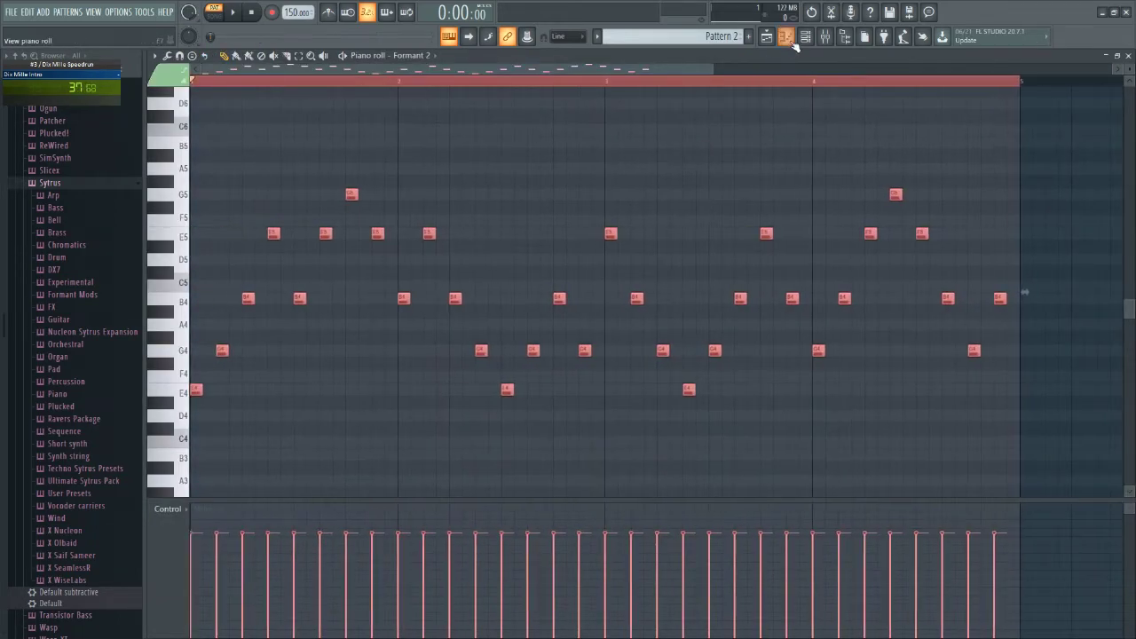
{"action": "left_click", "coordinate": [806, 37]}
{"action": "right_click", "coordinate": [593, 208]}
{"action": "key", "text": "ctrl+v"}
{"action": "key", "text": "ctrl+v"}
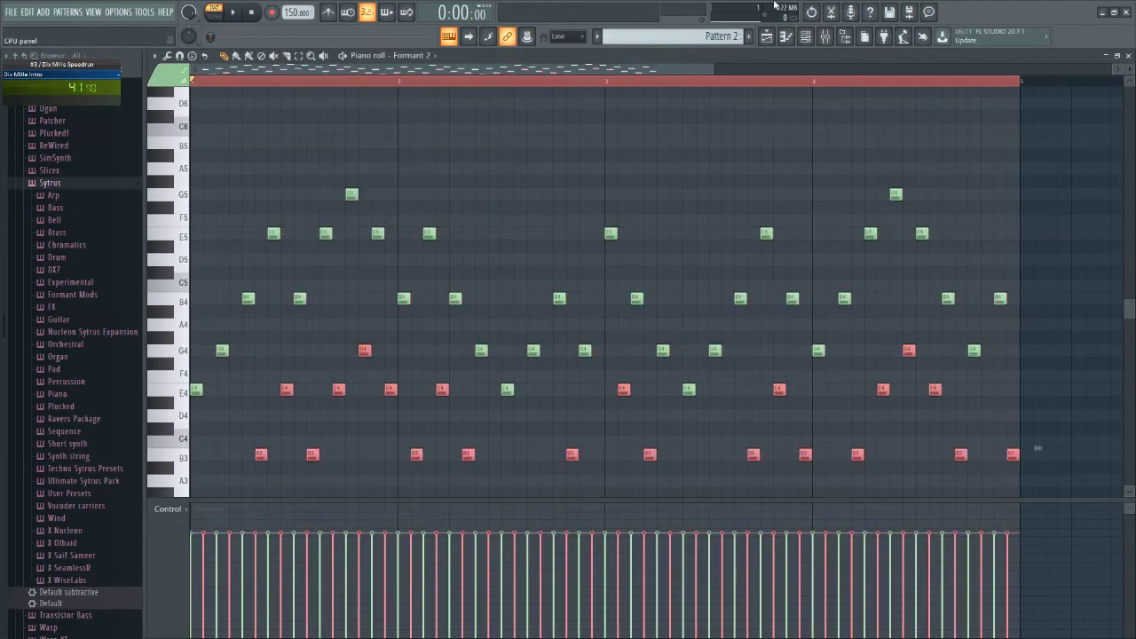
Step: Place a Pattern 2 clip on Track 2 at bar 13, make it unique and repeat it at bar 17
{"action": "left_click", "coordinate": [766, 36]}
{"action": "left_click", "coordinate": [654, 135]}
{"action": "left_click", "coordinate": [654, 124]}
{"action": "left_click", "coordinate": [711, 202]}
{"action": "double_click", "coordinate": [760, 140]}
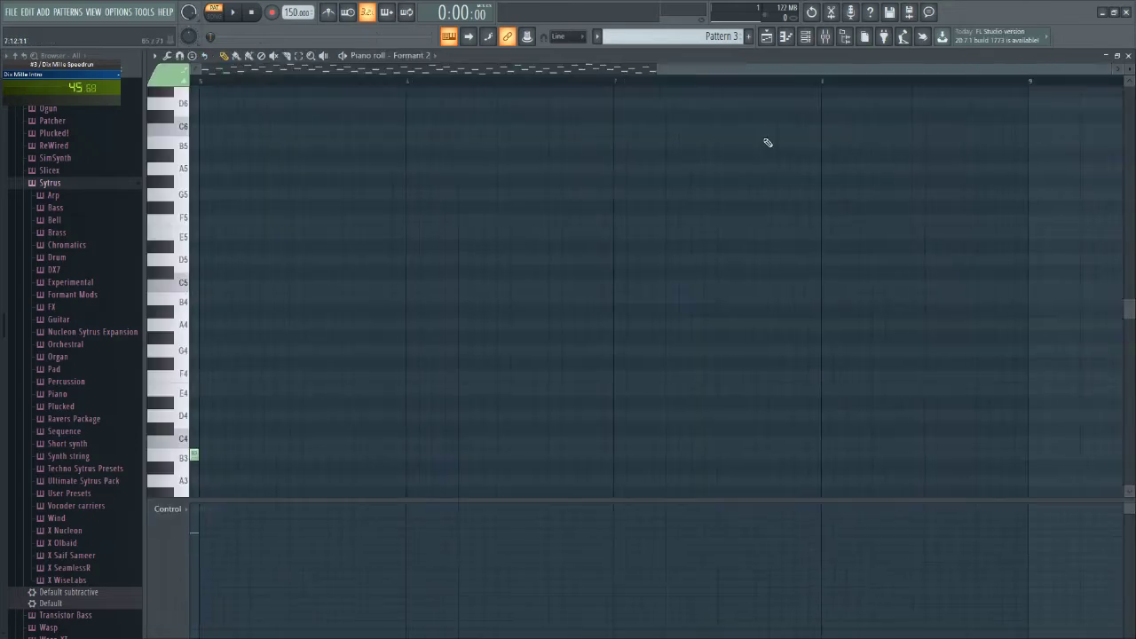
{"action": "left_click", "coordinate": [768, 40]}
{"action": "left_click", "coordinate": [769, 124]}
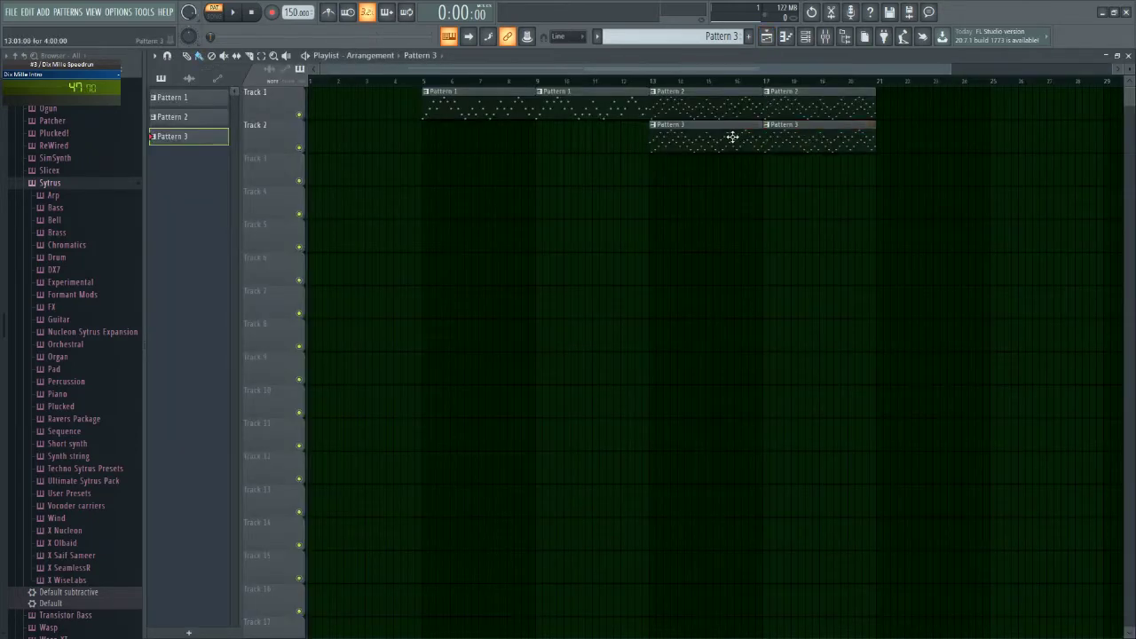
Step: Cut all notes from the Formant 2 channel in Pattern 3
{"action": "double_click", "coordinate": [733, 137]}
{"action": "key", "text": "ctrl+a"}
{"action": "key", "text": "ctrl+x"}
Step: Add a Sytrus channel and load the synth string preset Formant
{"action": "left_click", "coordinate": [808, 38]}
{"action": "left_click", "coordinate": [262, 133]}
{"action": "left_click", "coordinate": [240, 530]}
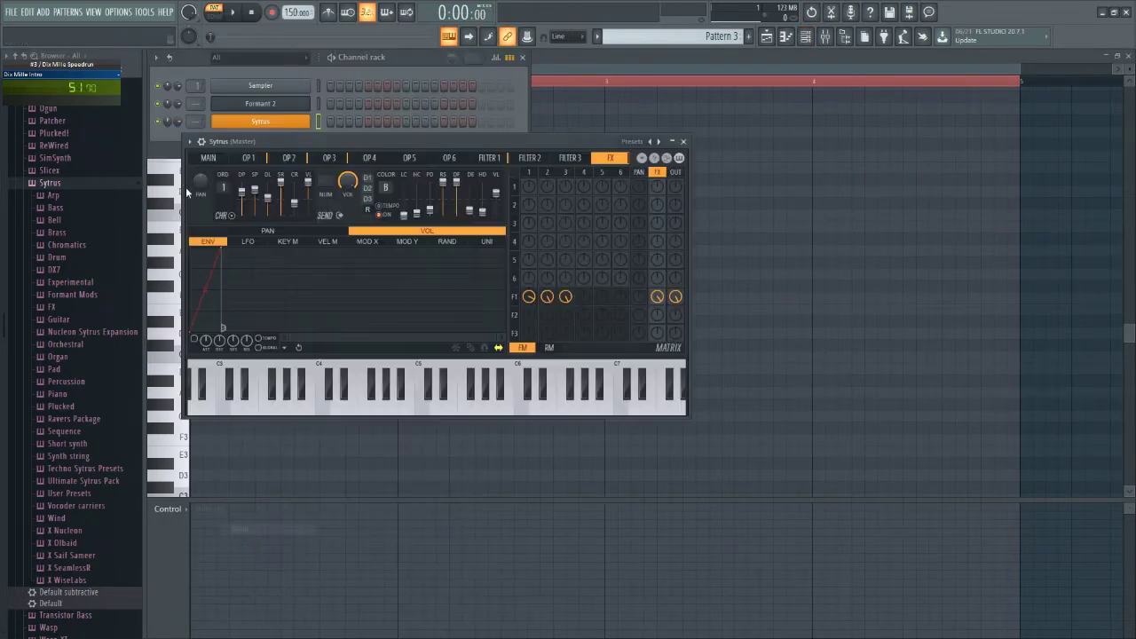
{"action": "left_click", "coordinate": [190, 142]}
{"action": "mouse_move", "coordinate": [231, 156]}
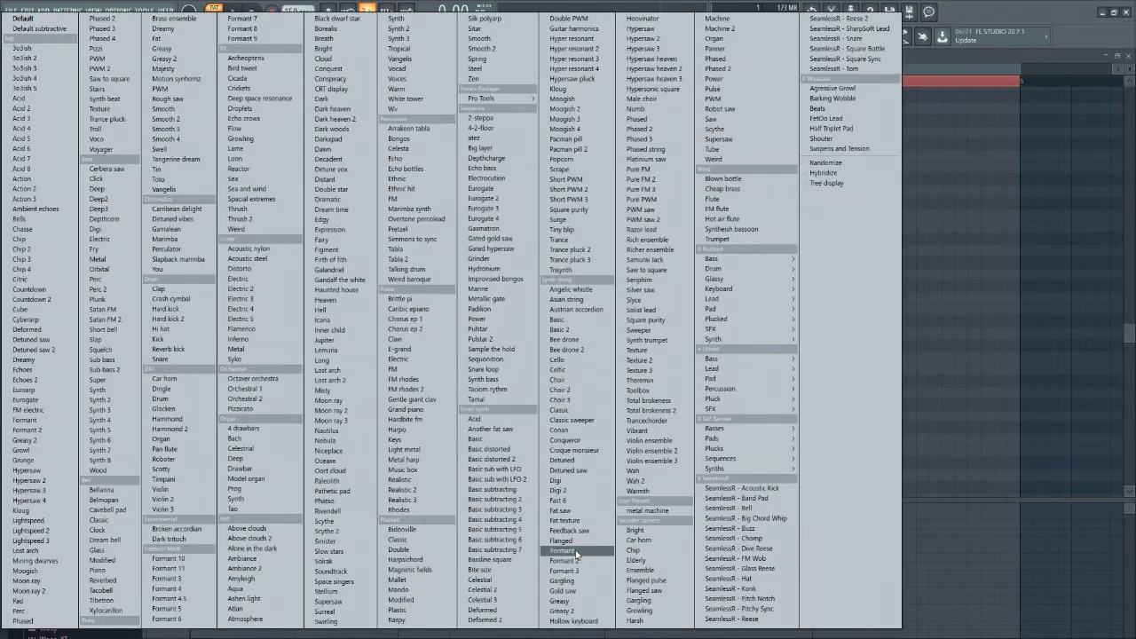
{"action": "left_click", "coordinate": [575, 552]}
{"action": "left_click", "coordinate": [539, 86]}
Step: Paste the cut Pattern 3 notes into the Formant channel
{"action": "left_click", "coordinate": [397, 60]}
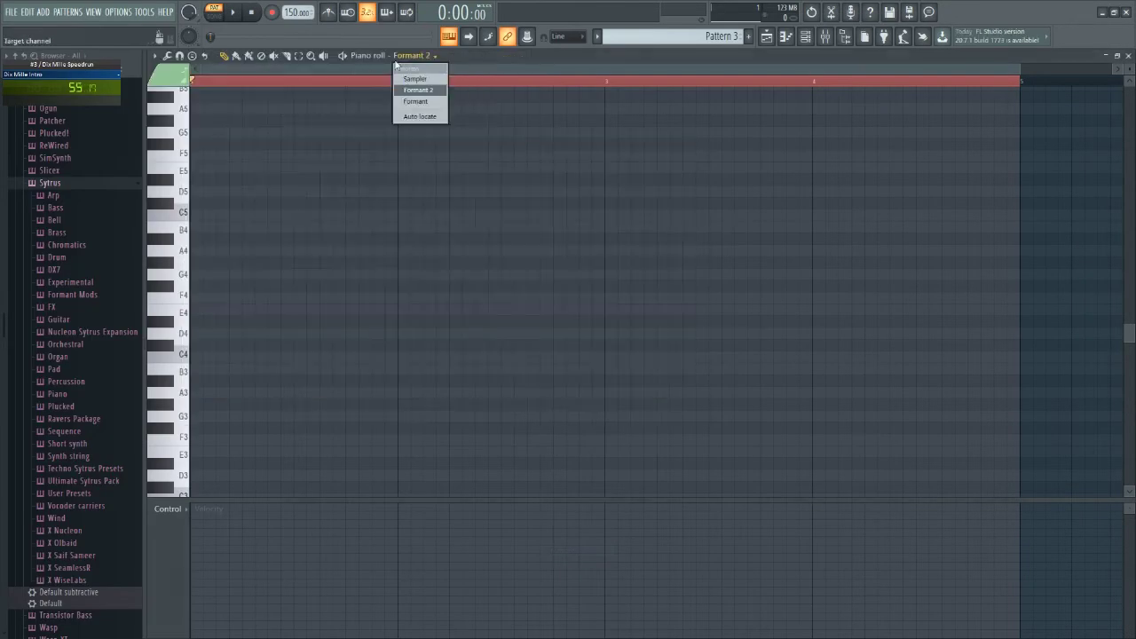
{"action": "left_click", "coordinate": [416, 102]}
Step: Place a Pattern 3 clip on Track 3 at bar 17 and make it unique
{"action": "left_click", "coordinate": [767, 38]}
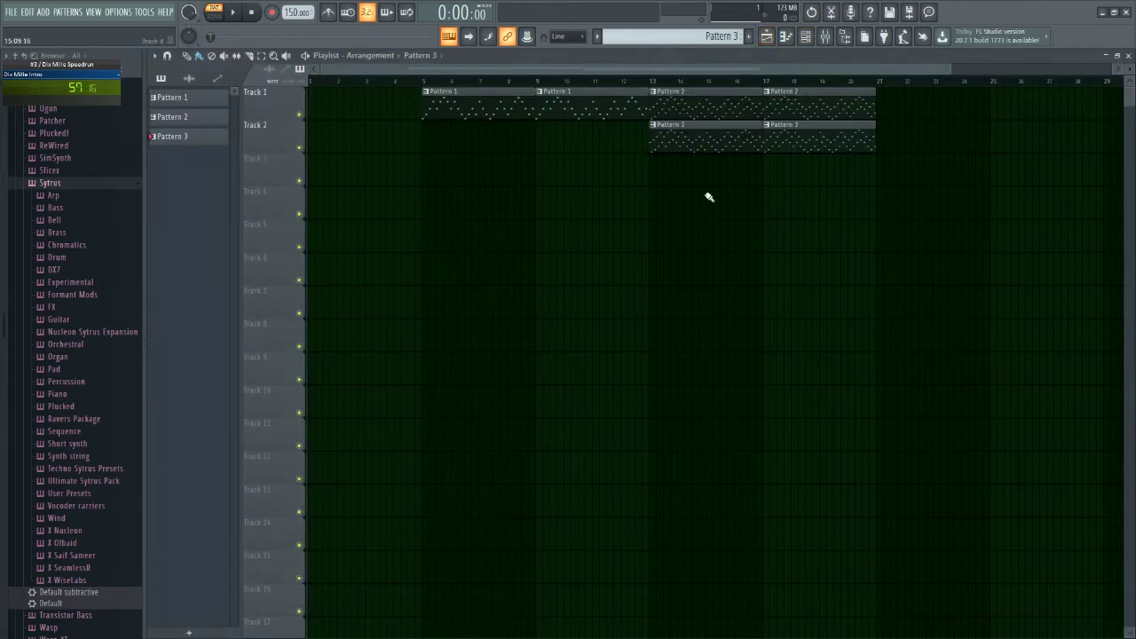
{"action": "left_click", "coordinate": [767, 169]}
{"action": "left_click", "coordinate": [769, 158]}
{"action": "left_click", "coordinate": [785, 236]}
Step: Remove all notes from the Formant channel in Pattern 4
{"action": "double_click", "coordinate": [787, 169]}
{"action": "key", "text": "ctrl+a"}
{"action": "key", "text": "Delete"}
Step: Add another Sytrus channel and load the short synth preset Basic subtracting 2
{"action": "left_click", "coordinate": [807, 41]}
{"action": "left_click", "coordinate": [261, 151]}
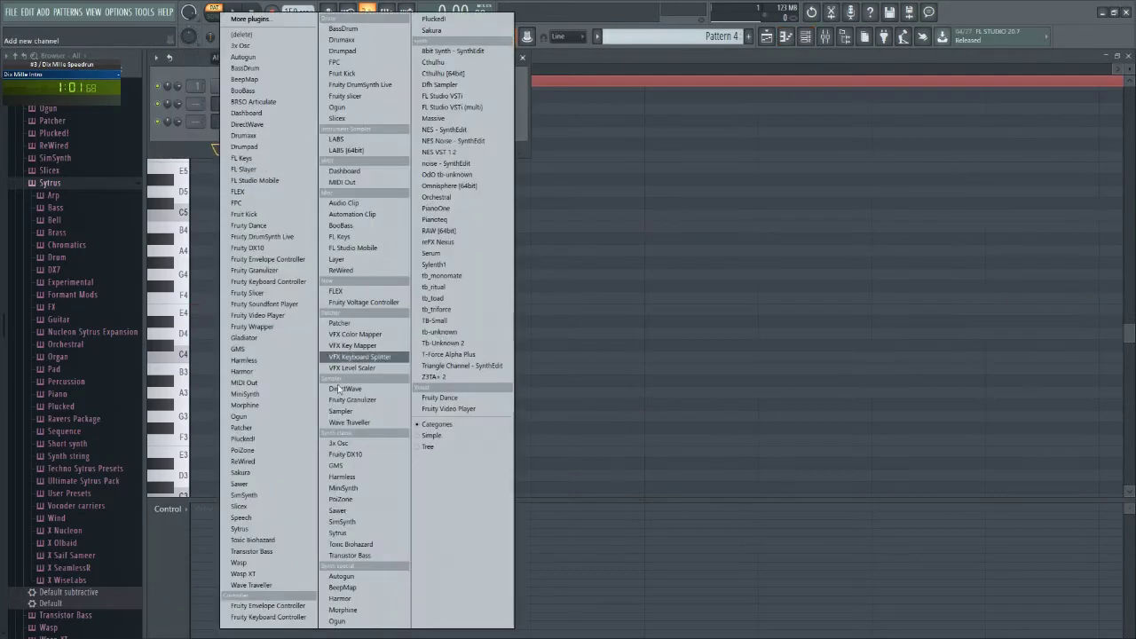
{"action": "left_click", "coordinate": [249, 529]}
{"action": "left_click", "coordinate": [205, 157]}
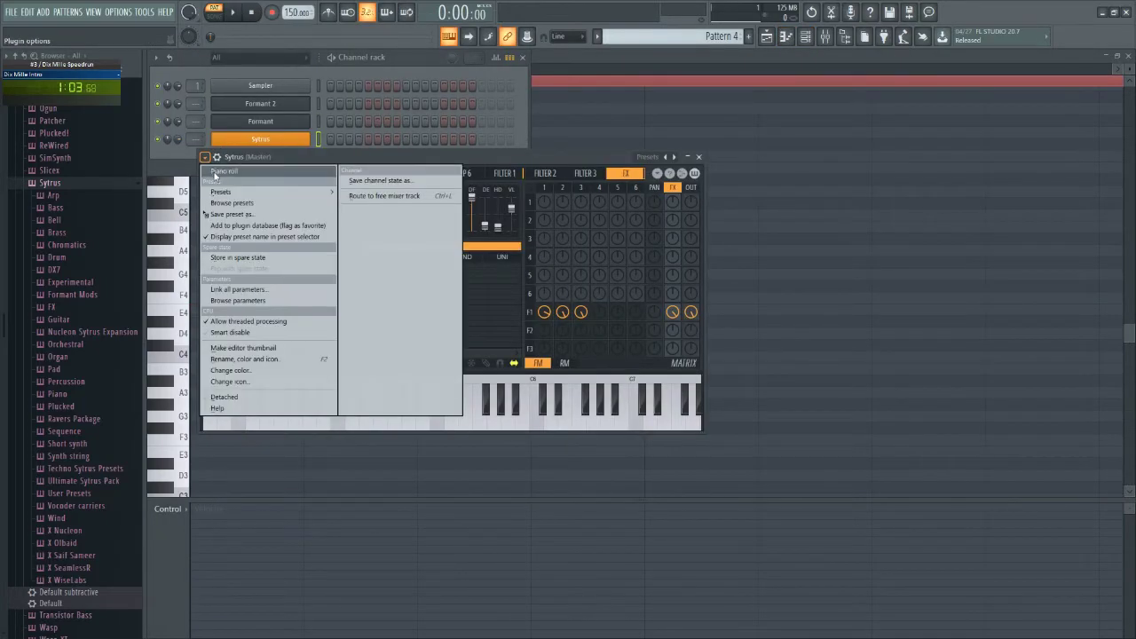
{"action": "mouse_move", "coordinate": [222, 191]}
{"action": "left_click", "coordinate": [502, 503]}
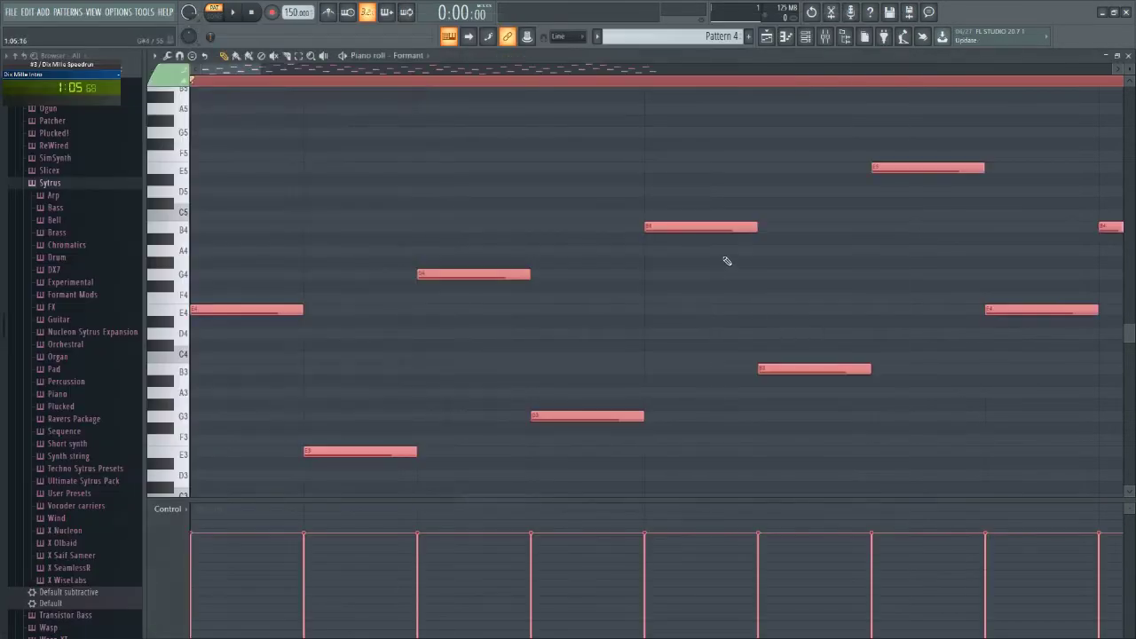
Step: Place a Pattern 4 clip on Track 4 at bar 17 and make it unique
{"action": "left_click", "coordinate": [768, 38]}
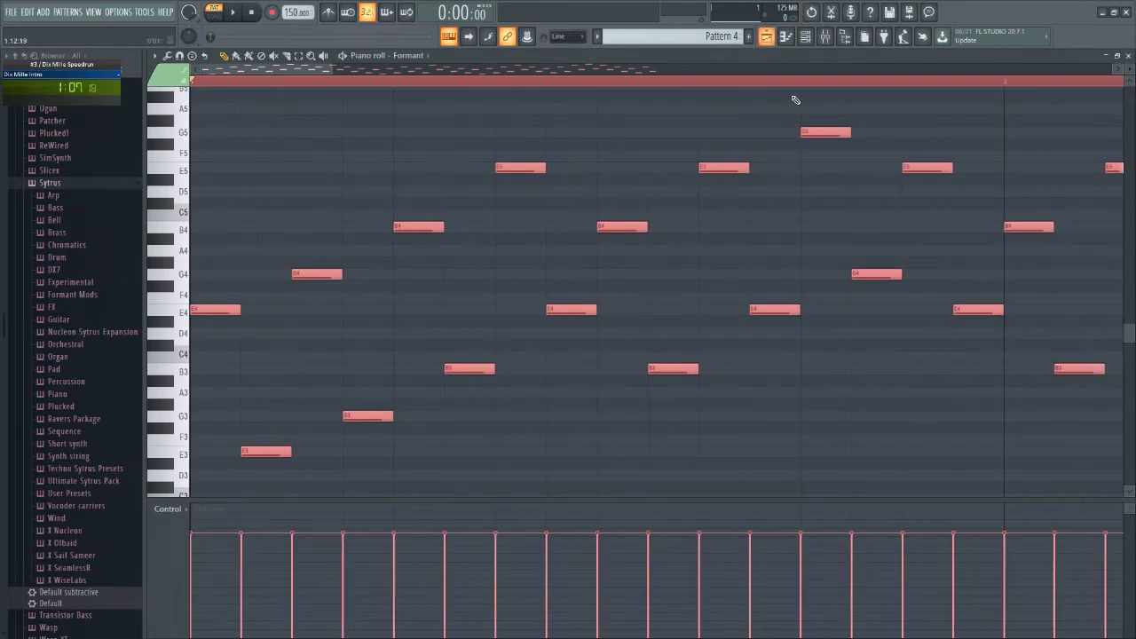
{"action": "left_click", "coordinate": [768, 38]}
{"action": "left_click", "coordinate": [769, 199]}
{"action": "left_click", "coordinate": [767, 191]}
{"action": "left_click", "coordinate": [782, 268]}
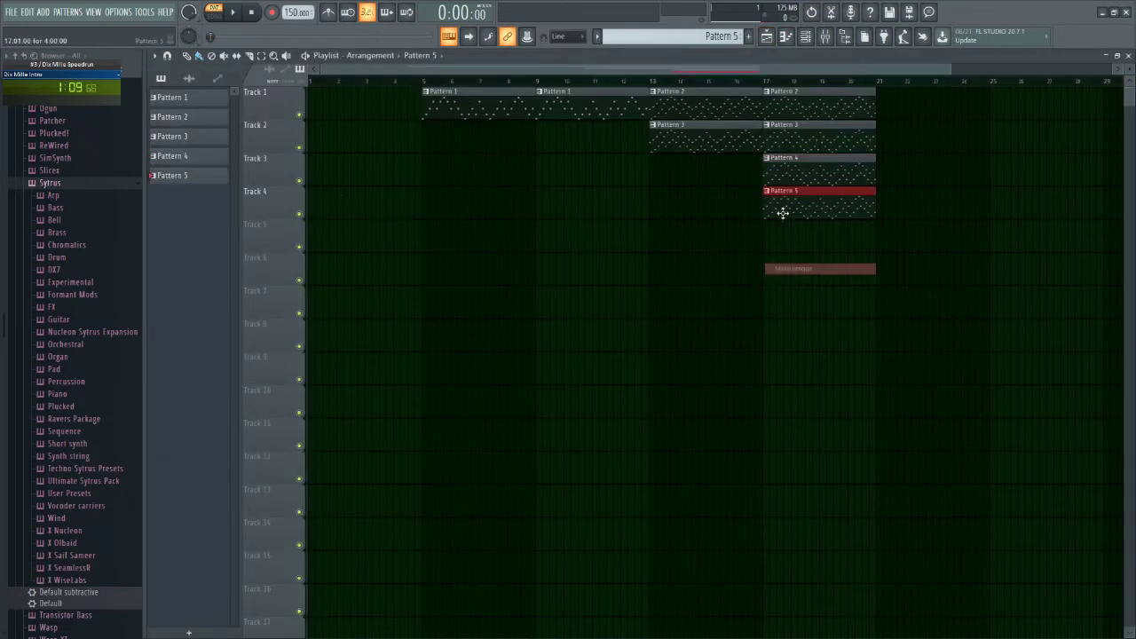
Step: Open Pattern 5, add a Sytrus channel and load the brass preset Greasy
{"action": "double_click", "coordinate": [783, 213]}
{"action": "left_click", "coordinate": [841, 36]}
{"action": "left_click", "coordinate": [219, 167]}
{"action": "left_click", "coordinate": [275, 533]}
{"action": "left_click", "coordinate": [222, 172]}
{"action": "left_click", "coordinate": [238, 214]}
{"action": "left_click", "coordinate": [226, 173]}
{"action": "mouse_move", "coordinate": [238, 214]}
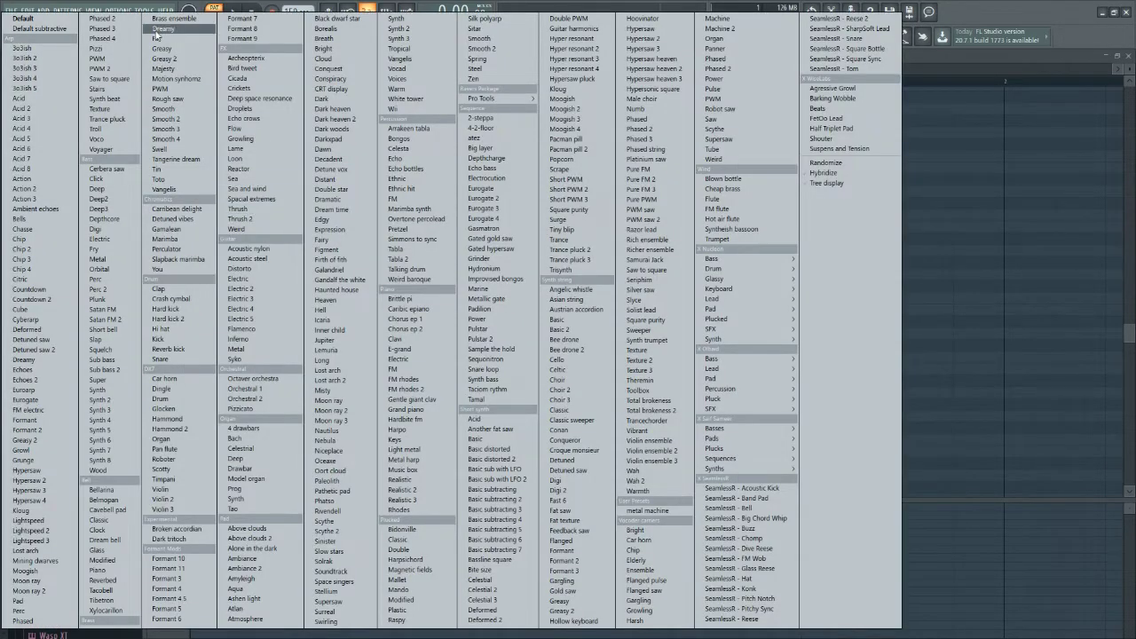
{"action": "left_click", "coordinate": [175, 52]}
{"action": "left_click", "coordinate": [535, 131]}
Step: Draw one E4 note sustained across four bars on the Greasy channel in Pattern 5
{"action": "left_click", "coordinate": [398, 68]}
{"action": "left_click", "coordinate": [418, 114]}
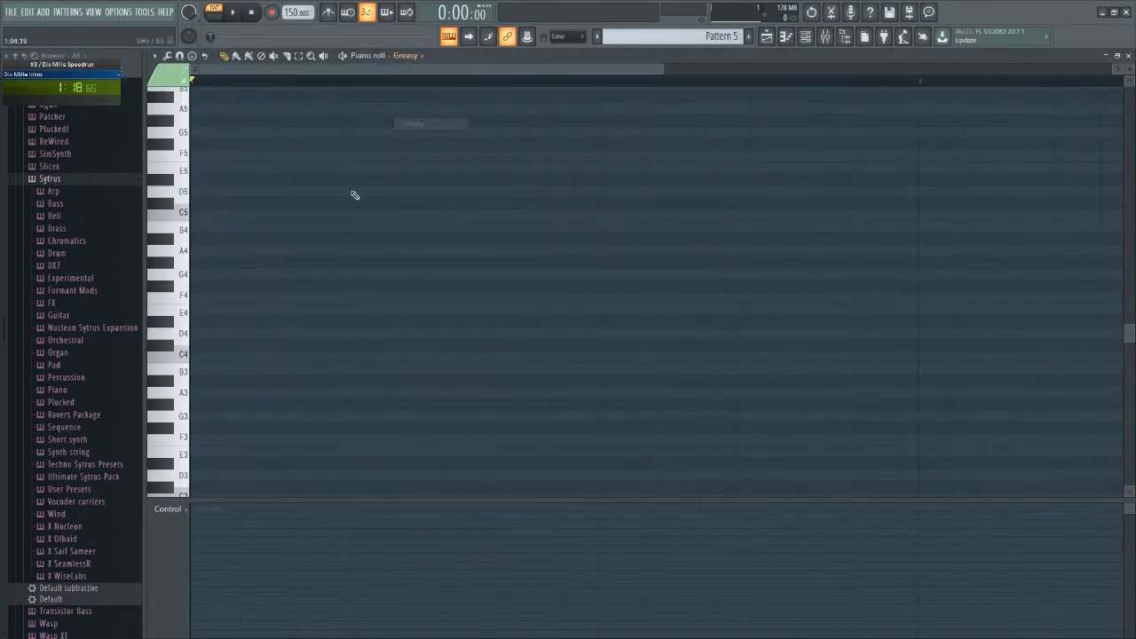
{"action": "left_click", "coordinate": [191, 311]}
{"action": "left_click_drag", "start_coordinate": [340, 310], "coordinate": [935, 310]}
Step: Move all Pattern 4 notes from the Formant channel to the Basic subtracting 2 channel
{"action": "left_click", "coordinate": [767, 37]}
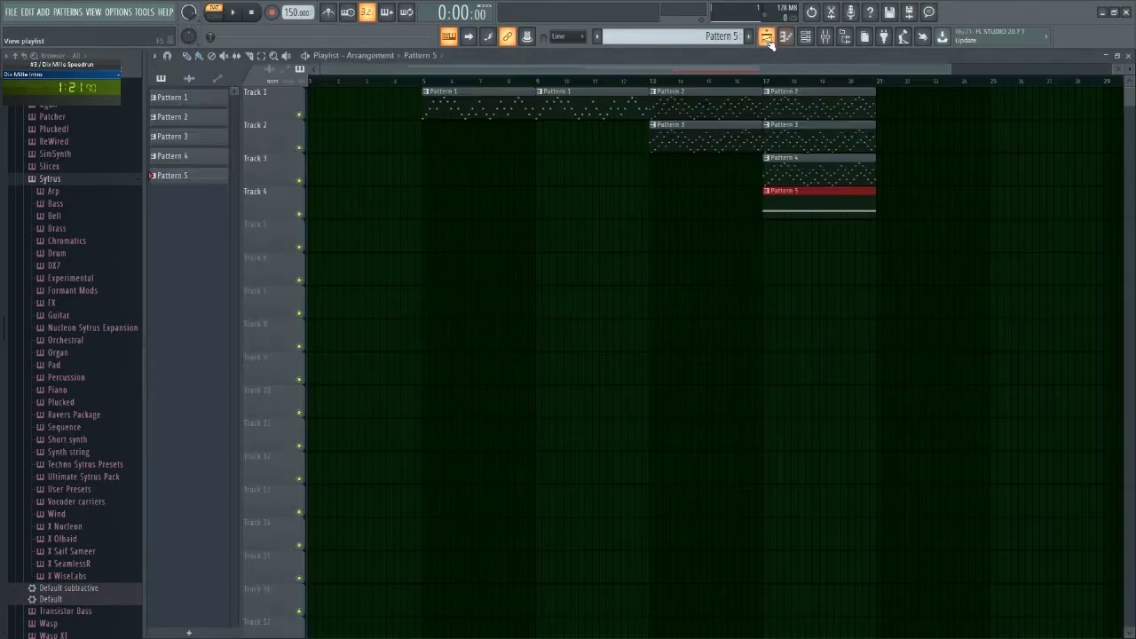
{"action": "double_click", "coordinate": [771, 169]}
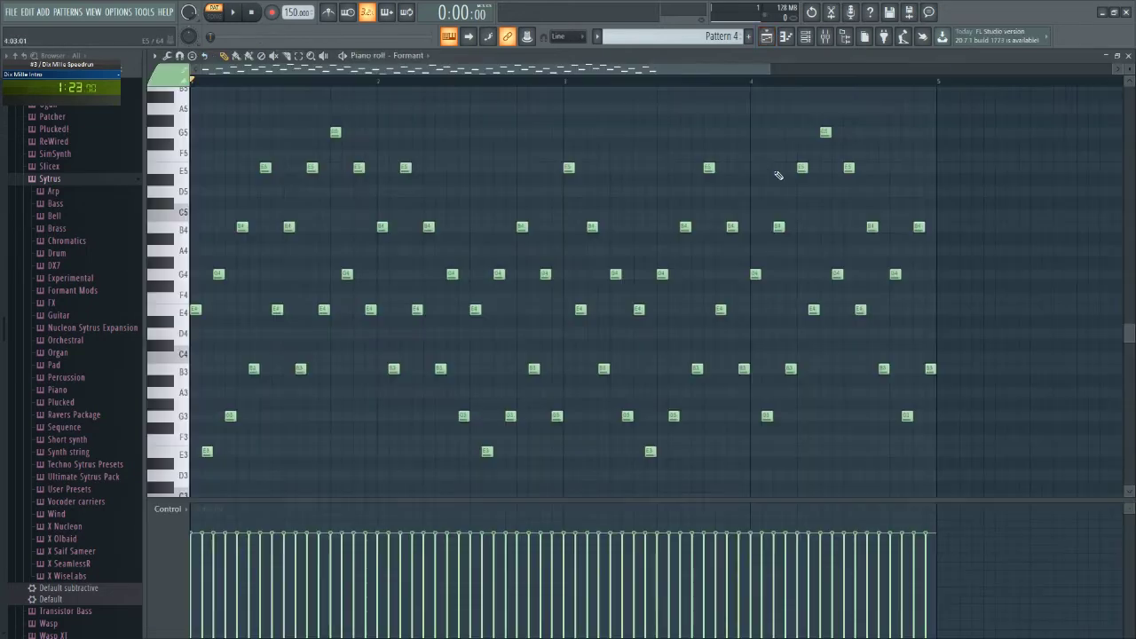
{"action": "key", "text": "ctrl+a"}
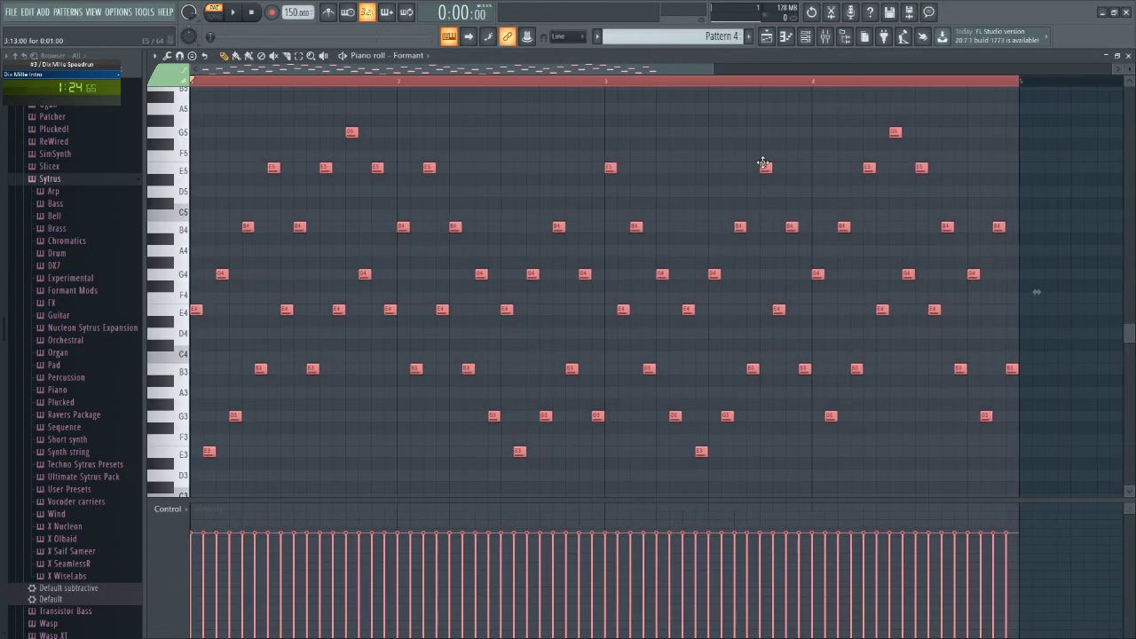
{"action": "left_click", "coordinate": [423, 56]}
{"action": "left_click", "coordinate": [428, 113]}
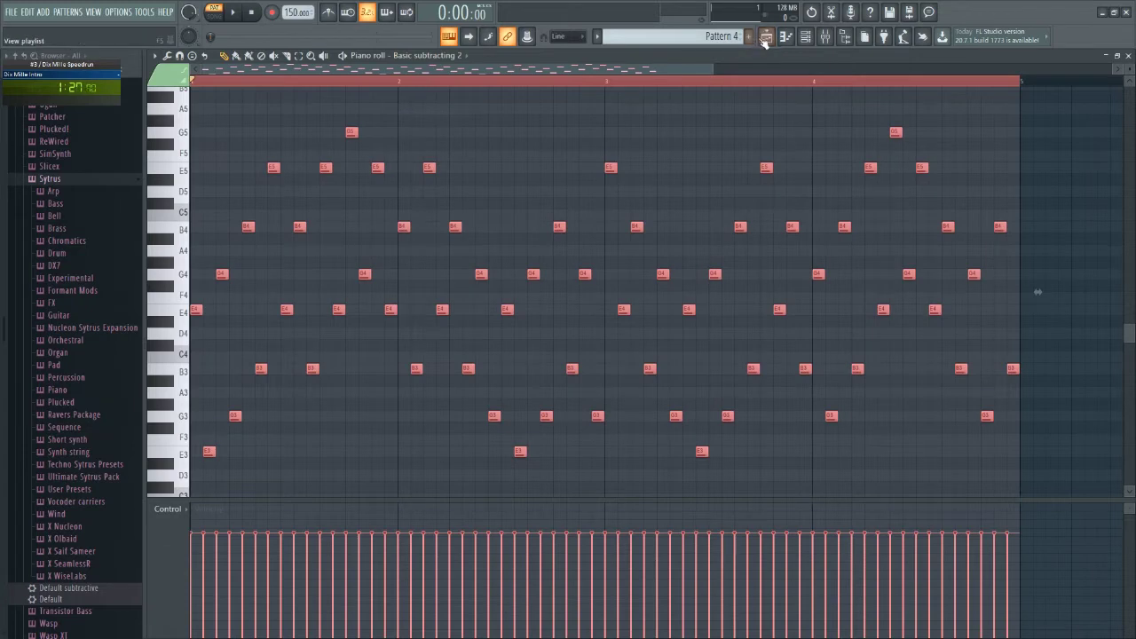
Step: Place a Pattern 4 clip on Track 5 at bar 17 and make it unique
{"action": "left_click", "coordinate": [768, 37]}
{"action": "left_click", "coordinate": [764, 236]}
{"action": "right_click", "coordinate": [764, 232]}
{"action": "left_click", "coordinate": [785, 256]}
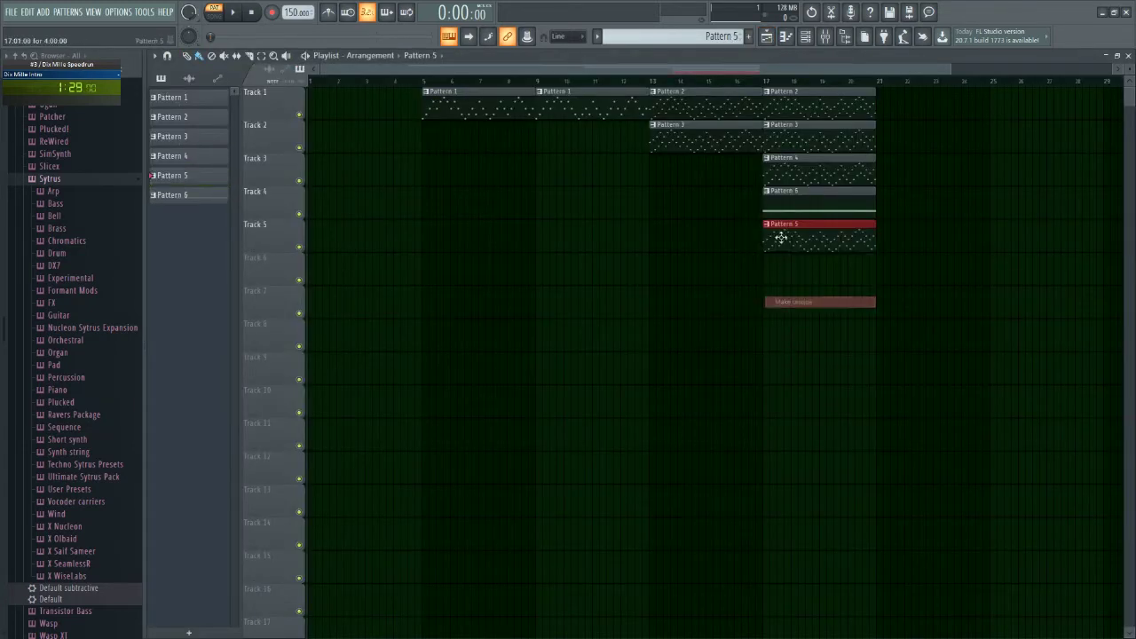
Step: Clear the notes from the new Track 5 pattern and add a Sytrus channel with the bass preset Synth
{"action": "double_click", "coordinate": [787, 233]}
{"action": "key", "text": "ctrl+x"}
{"action": "left_click", "coordinate": [806, 36]}
{"action": "left_click", "coordinate": [280, 184]}
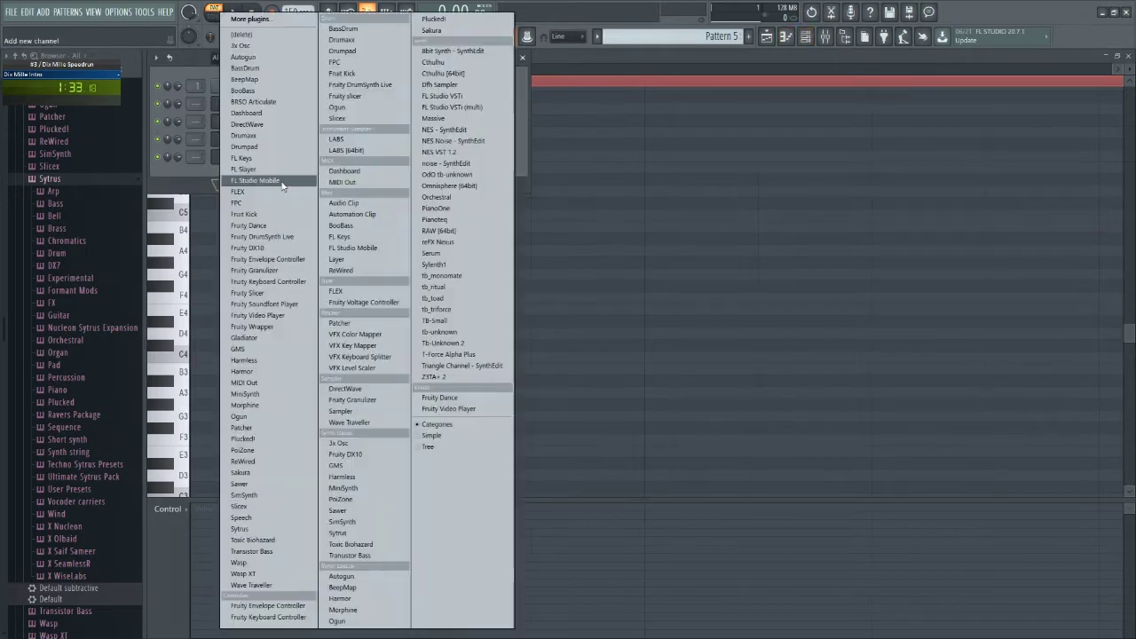
{"action": "left_click", "coordinate": [269, 532]}
{"action": "left_click", "coordinate": [240, 189]}
{"action": "mouse_move", "coordinate": [258, 228]}
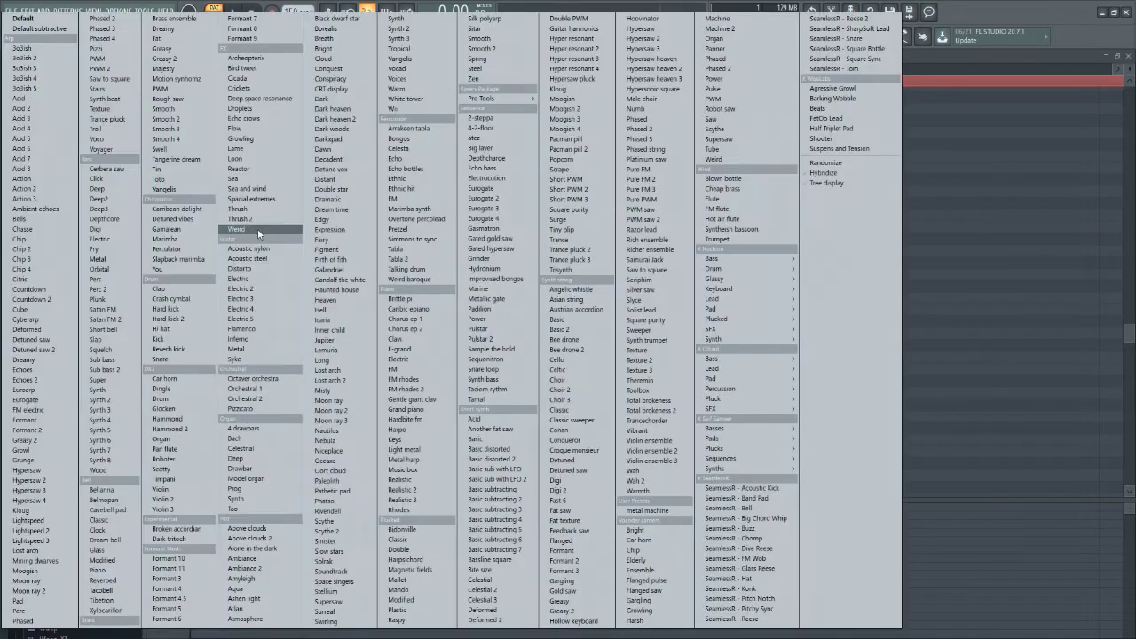
{"action": "left_click", "coordinate": [113, 393]}
{"action": "left_click", "coordinate": [209, 444]}
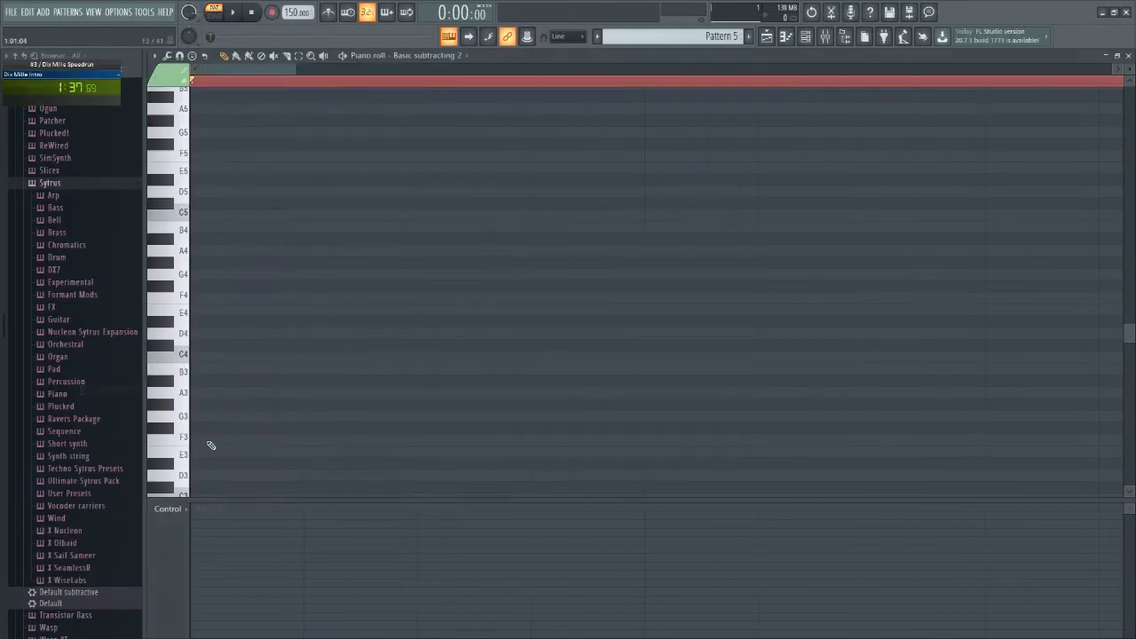
{"action": "left_click_drag", "start_coordinate": [207, 311], "coordinate": [296, 307]}
{"action": "scroll", "coordinate": [350, 315], "scroll_direction": "down", "scroll_amount": 7}
{"action": "left_click", "coordinate": [216, 309]}
{"action": "left_click_drag", "start_coordinate": [216, 309], "coordinate": [203, 454]}
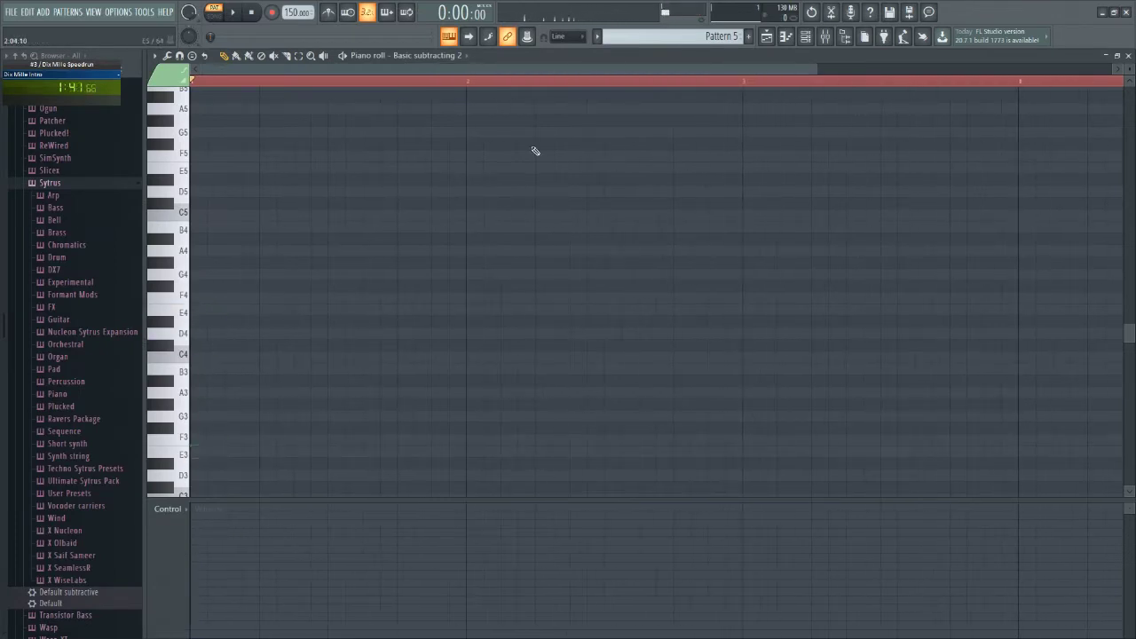
Step: Draw four two-step E3 notes, one on each beat of bar 1, on the Synth channel in Pattern 5
{"action": "left_click", "coordinate": [462, 55]}
{"action": "left_click", "coordinate": [426, 135]}
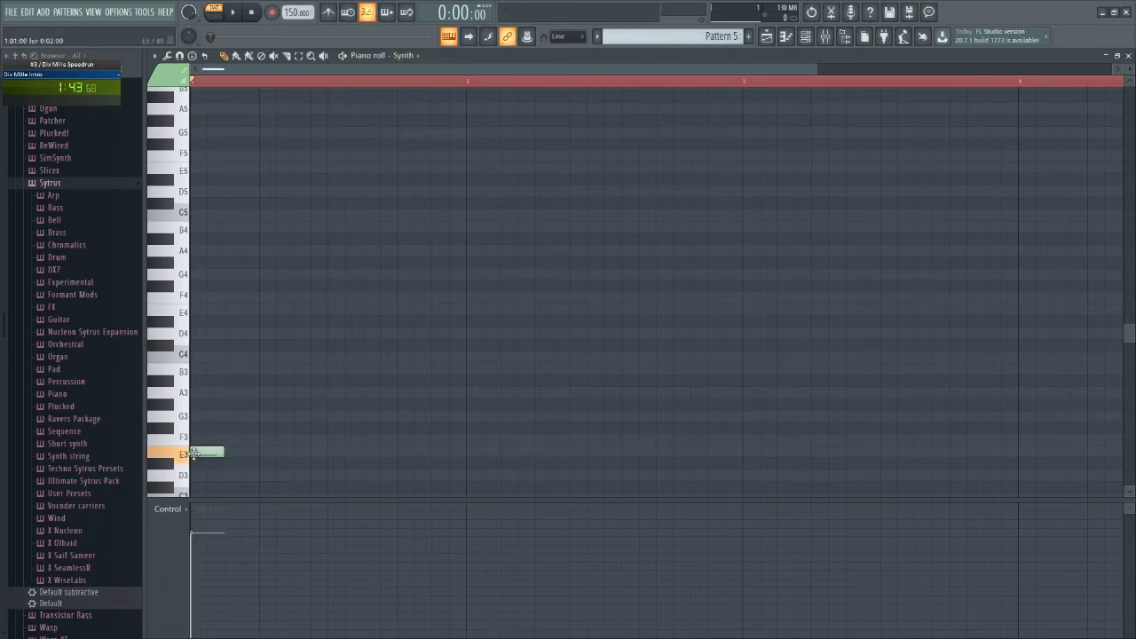
{"action": "left_click", "coordinate": [261, 452]}
{"action": "left_click", "coordinate": [334, 453]}
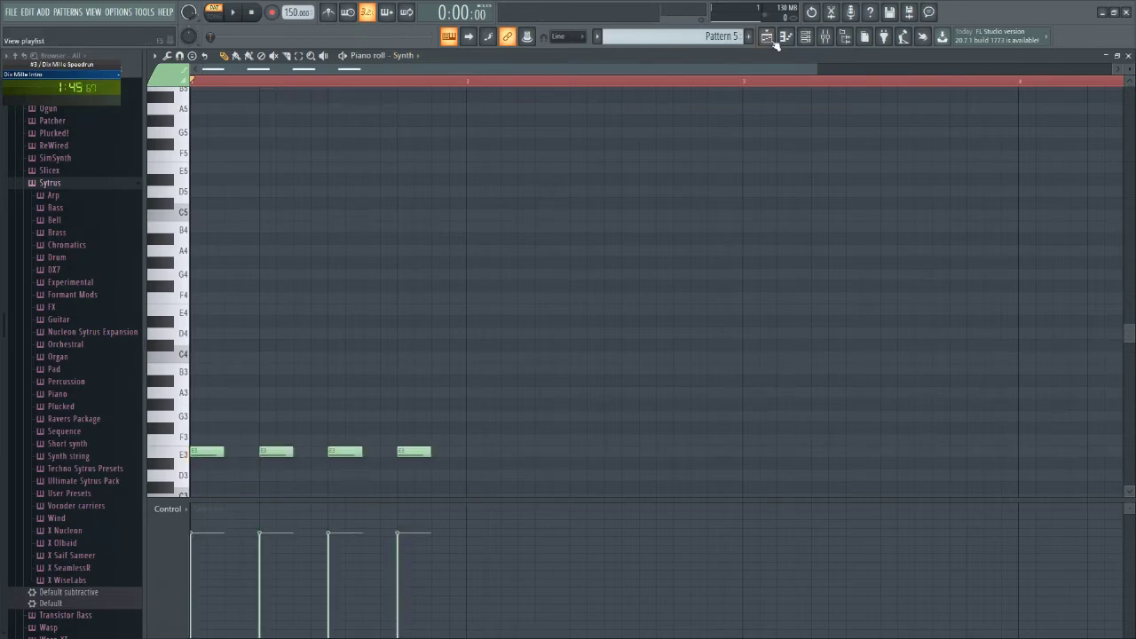
Step: Repeat Pattern 5 along Track 5 from bar 17 through bar 20 and check the notes of the Track 4 clip
{"action": "left_click", "coordinate": [769, 37]}
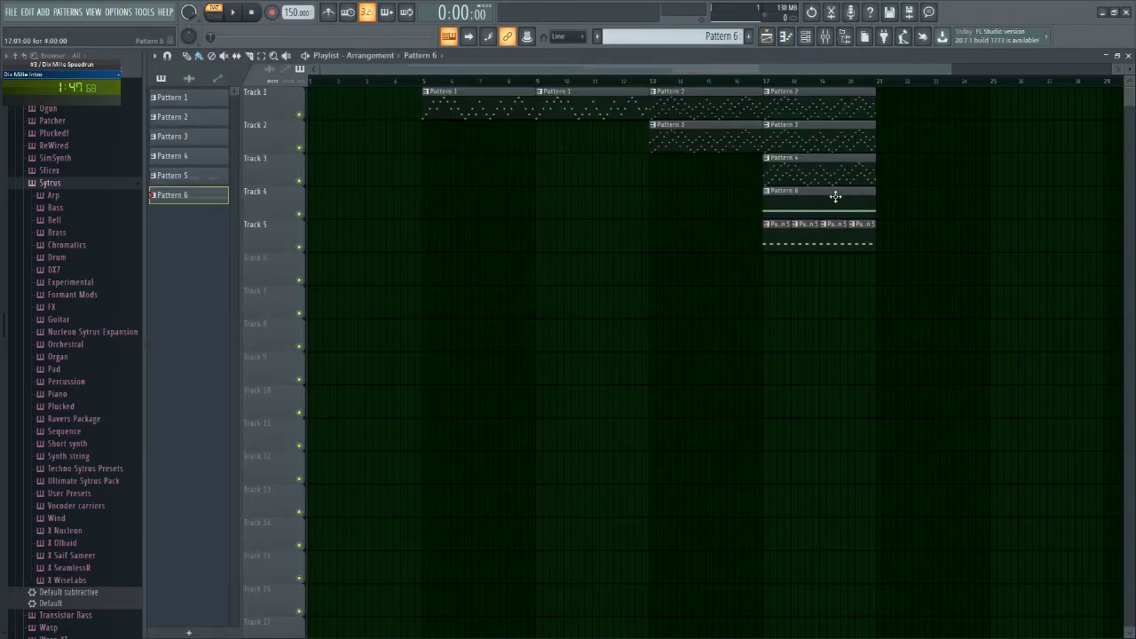
{"action": "double_click", "coordinate": [835, 197]}
{"action": "left_click", "coordinate": [769, 37]}
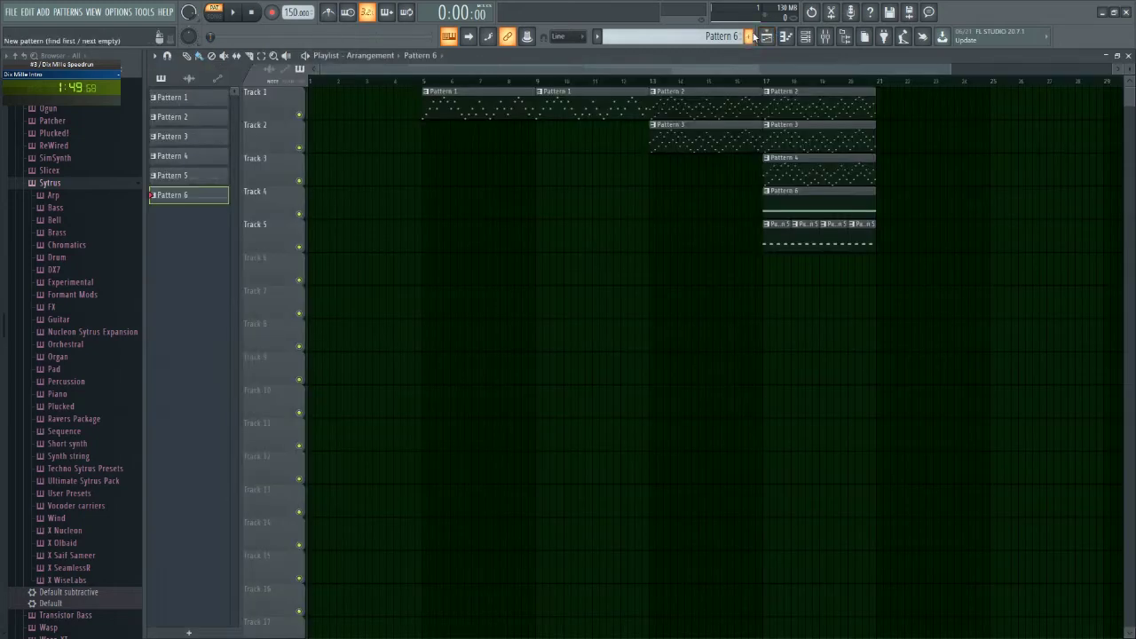
Step: Create the empty Pattern 7 and add an FPC drum channel for it
{"action": "left_click", "coordinate": [751, 36]}
{"action": "left_click", "coordinate": [806, 36]}
{"action": "left_click", "coordinate": [259, 202]}
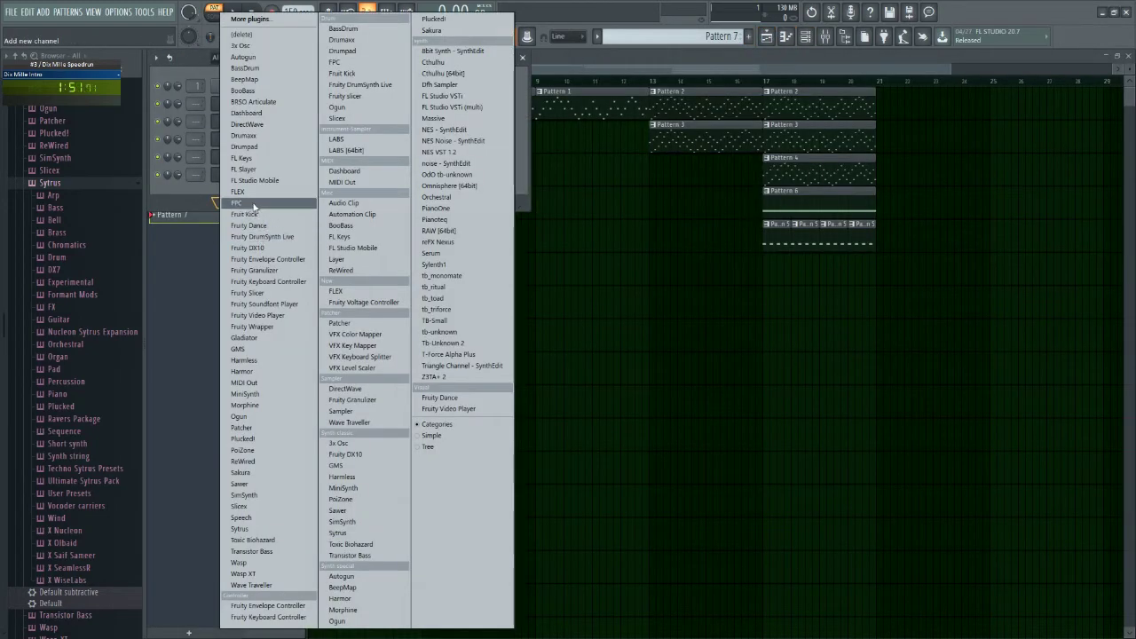
{"action": "left_click", "coordinate": [254, 206]}
{"action": "key", "text": "F9"}
{"action": "left_click", "coordinate": [767, 37]}
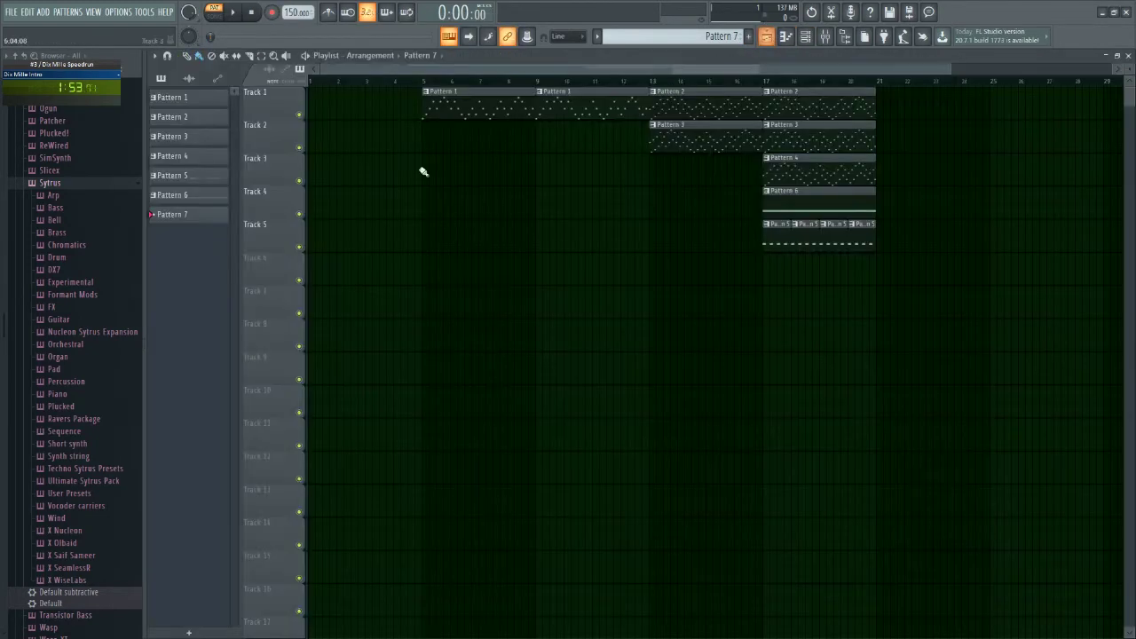
Step: Load the HQ Rock Kit preset into the FPC channel
{"action": "left_click", "coordinate": [805, 37]}
{"action": "left_click", "coordinate": [276, 195]}
{"action": "left_click", "coordinate": [252, 203]}
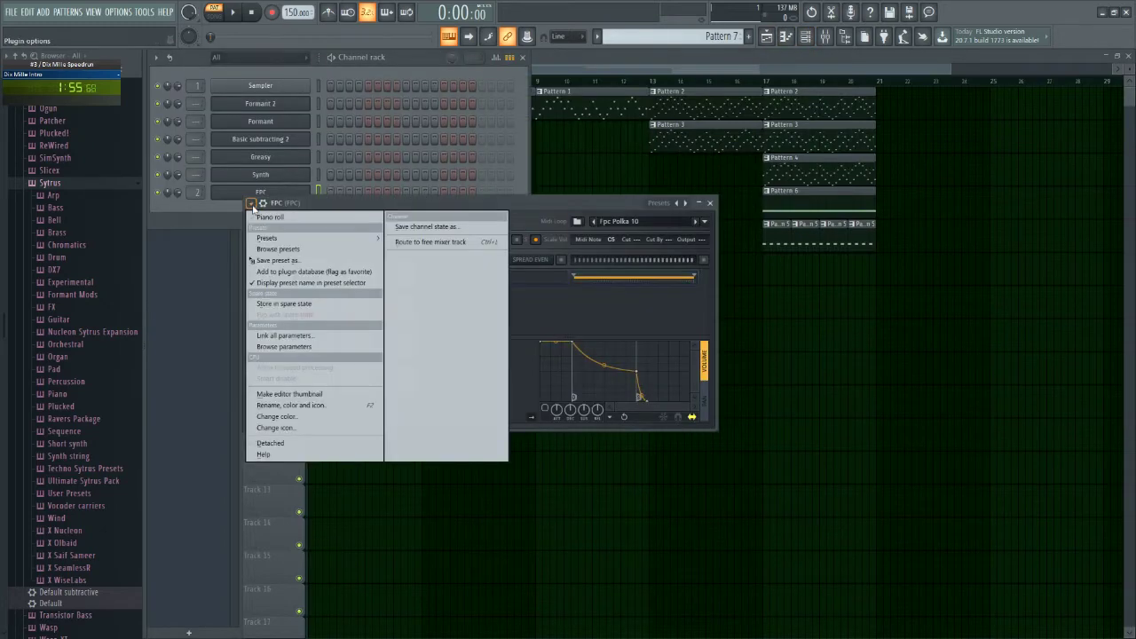
{"action": "mouse_move", "coordinate": [266, 237]}
{"action": "left_click", "coordinate": [414, 337]}
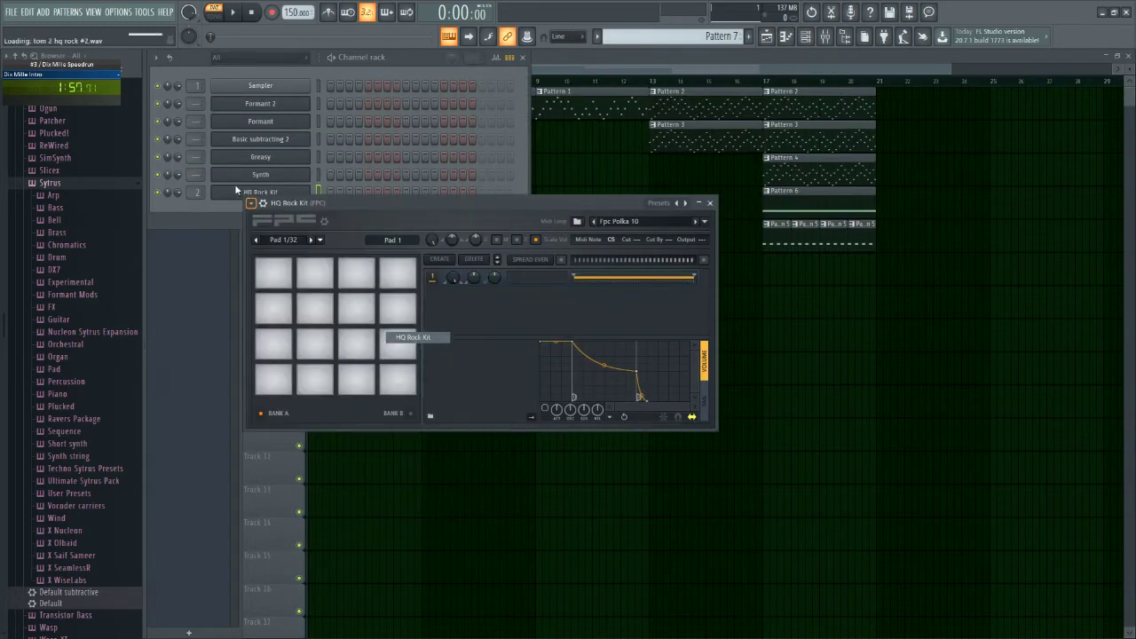
Step: Draw two-step Open HiHat notes in Pattern 7 on beats 1 and 3 of bar 1 and on every beat of bar 2
{"action": "right_click", "coordinate": [311, 192]}
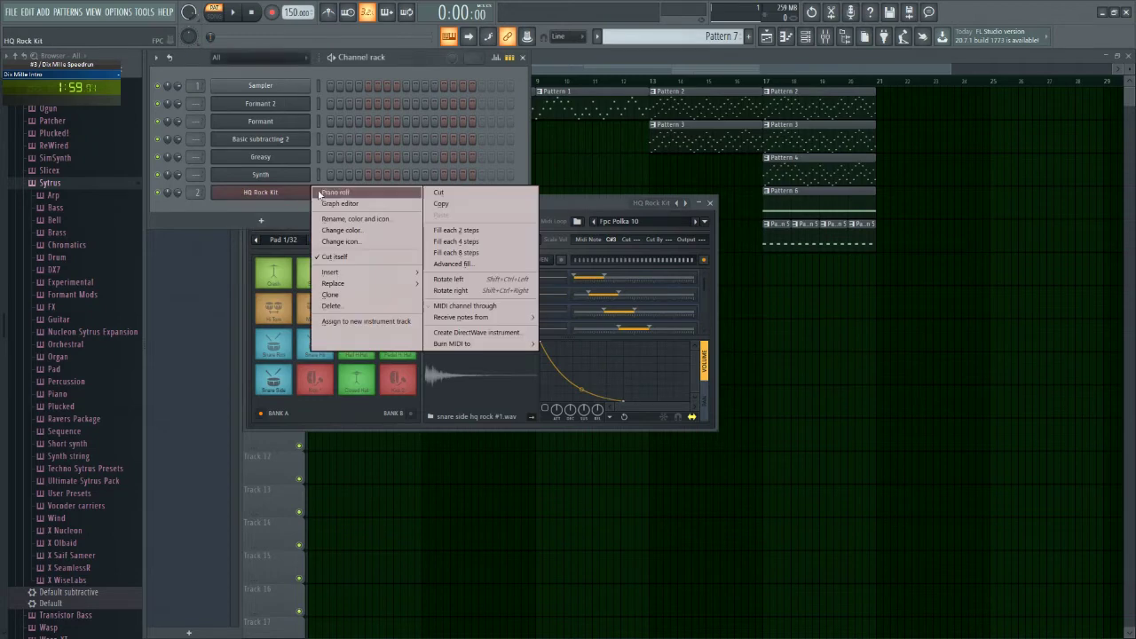
{"action": "left_click", "coordinate": [324, 193]}
{"action": "left_click", "coordinate": [210, 253]}
{"action": "left_click_drag", "start_coordinate": [337, 253], "coordinate": [322, 253]}
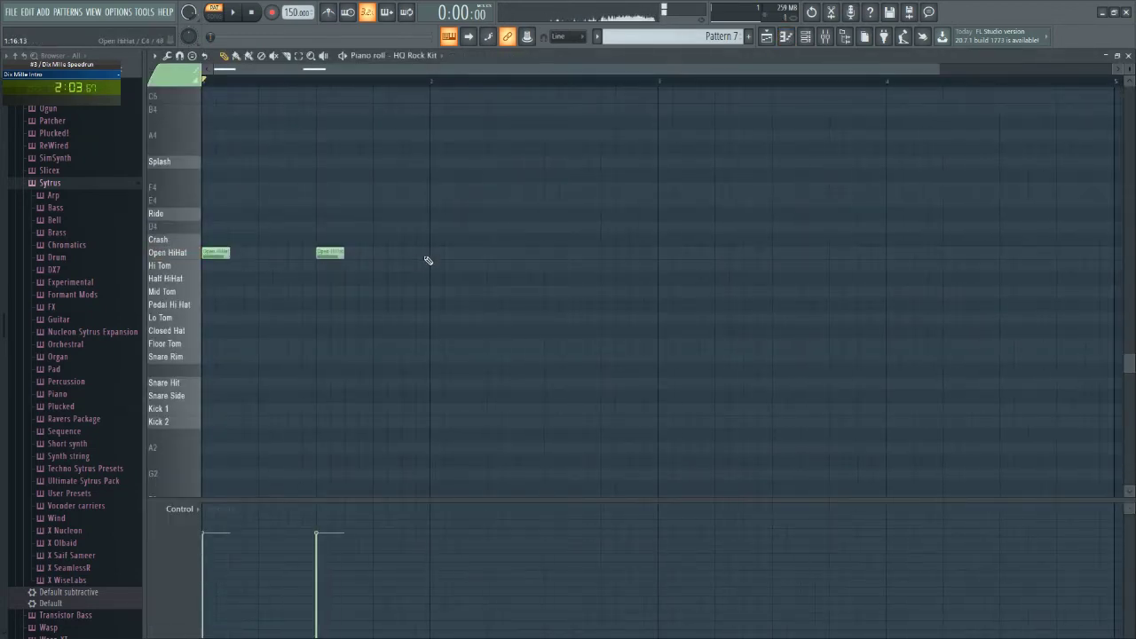
{"action": "left_click", "coordinate": [435, 253]}
{"action": "left_click", "coordinate": [493, 253]}
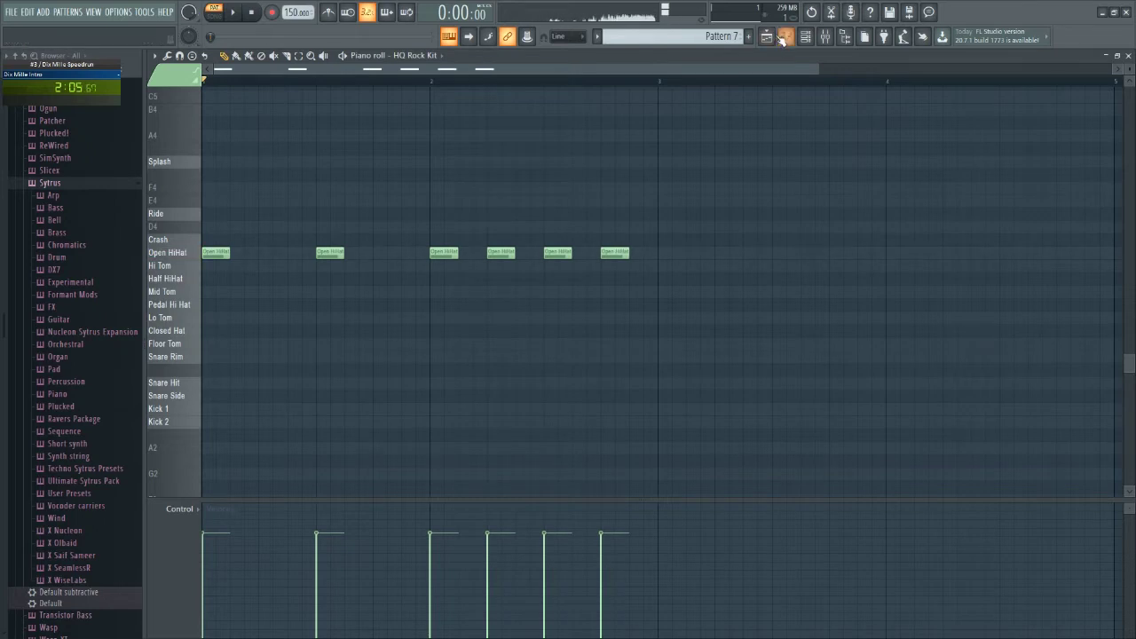
Step: Place Pattern 7 clips on Track 1 at bar 3 and Track 6 at bar 5, and make the Track 6 clip unique
{"action": "left_click", "coordinate": [767, 36]}
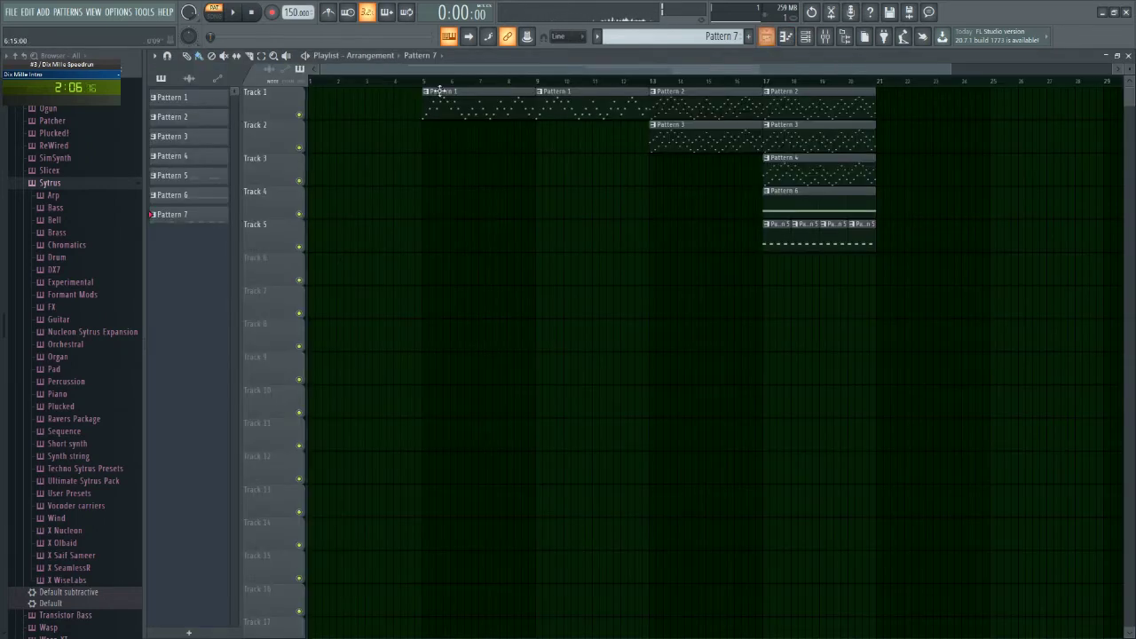
{"action": "left_click", "coordinate": [429, 240]}
{"action": "left_click_drag", "start_coordinate": [433, 267], "coordinate": [446, 272]}
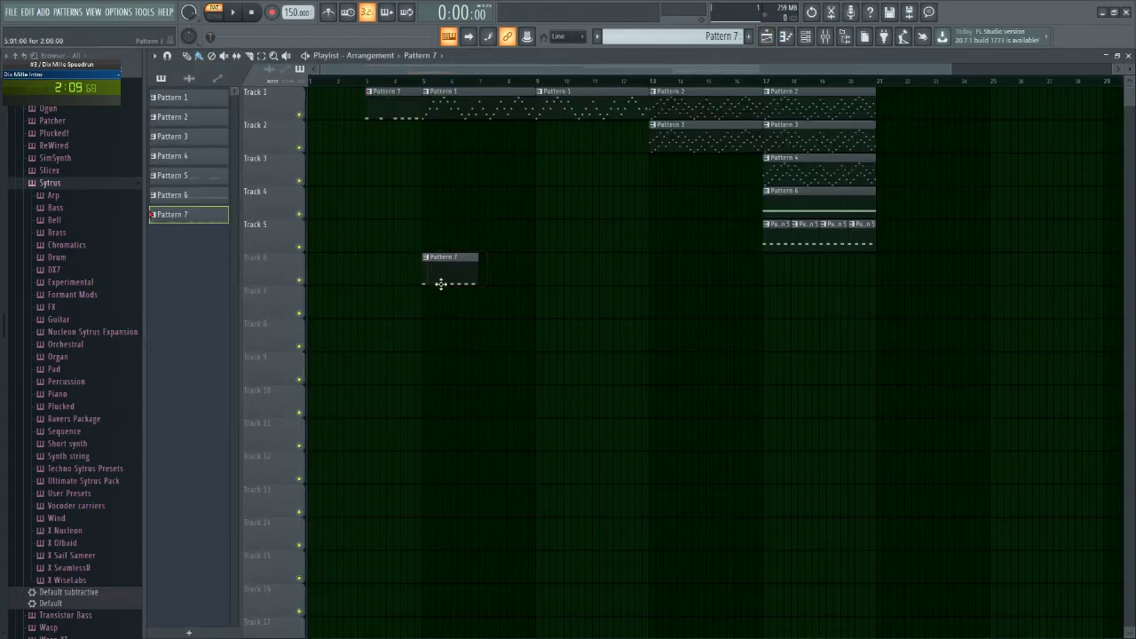
{"action": "right_click", "coordinate": [426, 263]}
{"action": "left_click", "coordinate": [457, 335]}
Step: Replace the notes in Pattern 8 with Kick 1 hits on beats 1 and 3 of bars 1 to 3 and every beat of bar 4
{"action": "double_click", "coordinate": [449, 258]}
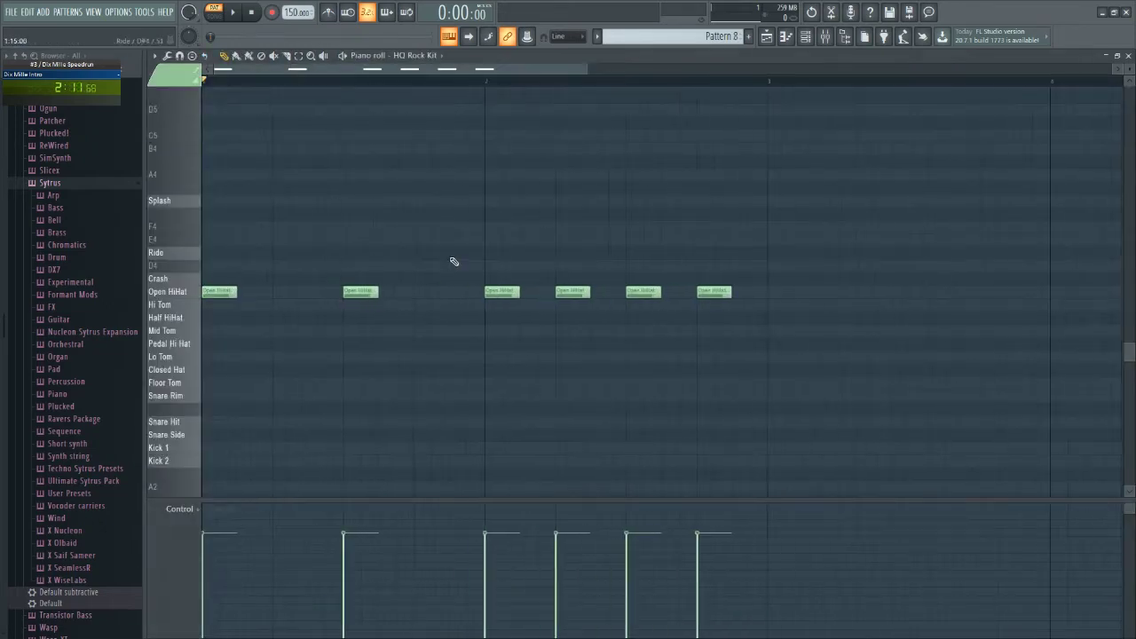
{"action": "key", "text": "ctrl+a"}
{"action": "key", "text": "Delete"}
{"action": "left_click", "coordinate": [210, 448]}
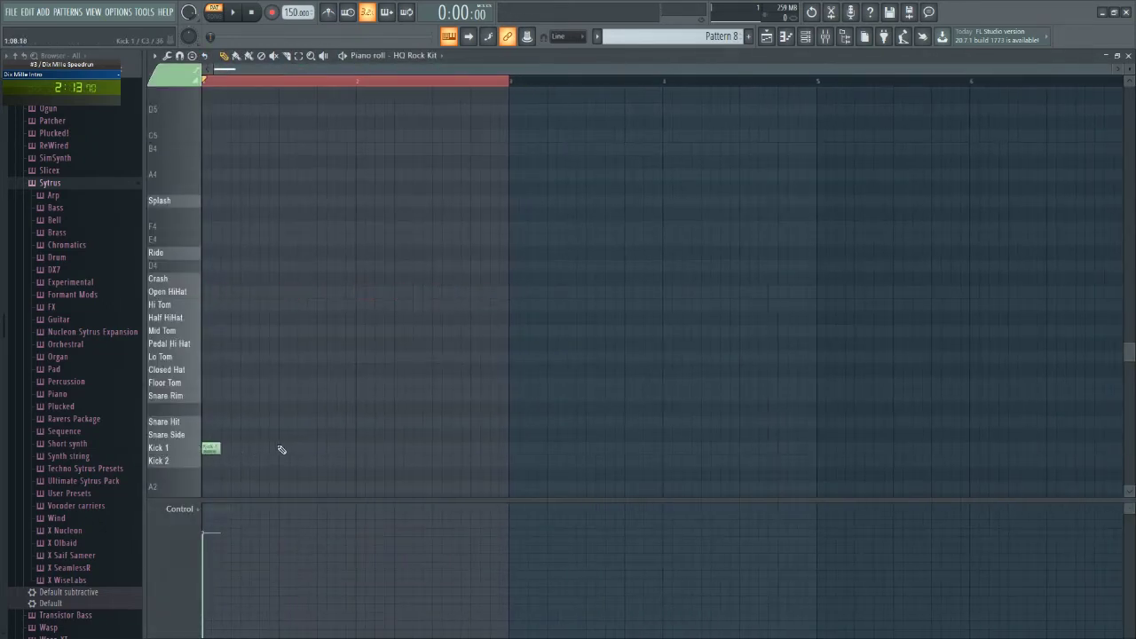
{"action": "left_click", "coordinate": [441, 448]}
{"action": "left_click", "coordinate": [518, 449]}
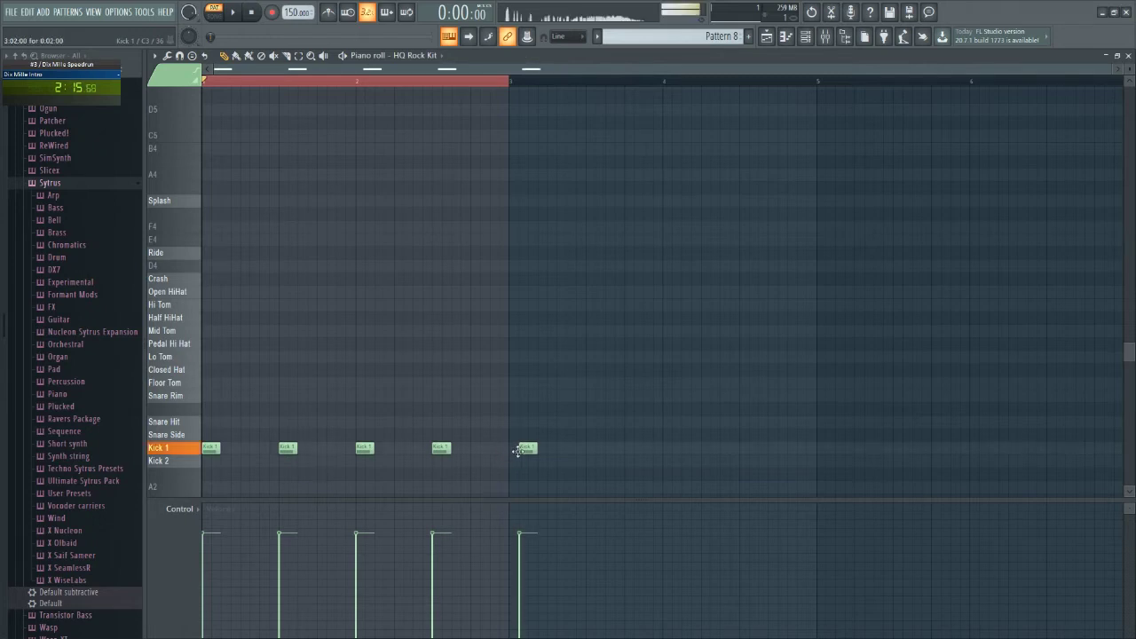
{"action": "mouse_move", "coordinate": [684, 450]}
{"action": "left_mouse_down"}
{"action": "mouse_move", "coordinate": [666, 453]}
{"action": "mouse_move", "coordinate": [700, 457]}
{"action": "left_mouse_up"}
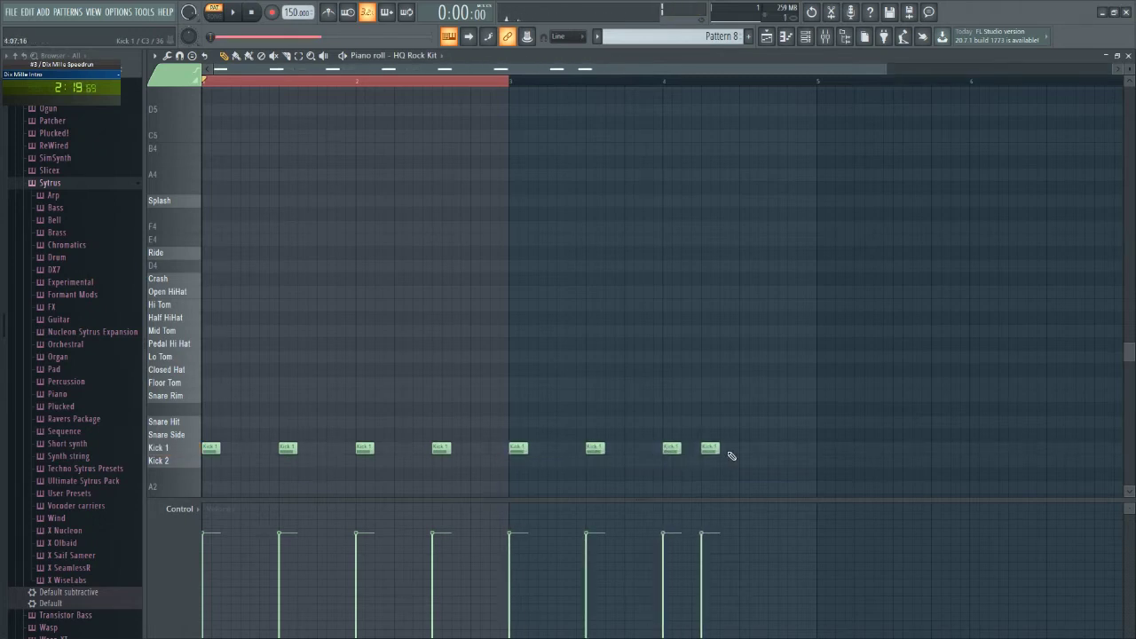
Step: Place a second Pattern 8 clip on Track 6 at bar 9 and make it unique
{"action": "left_click", "coordinate": [768, 38]}
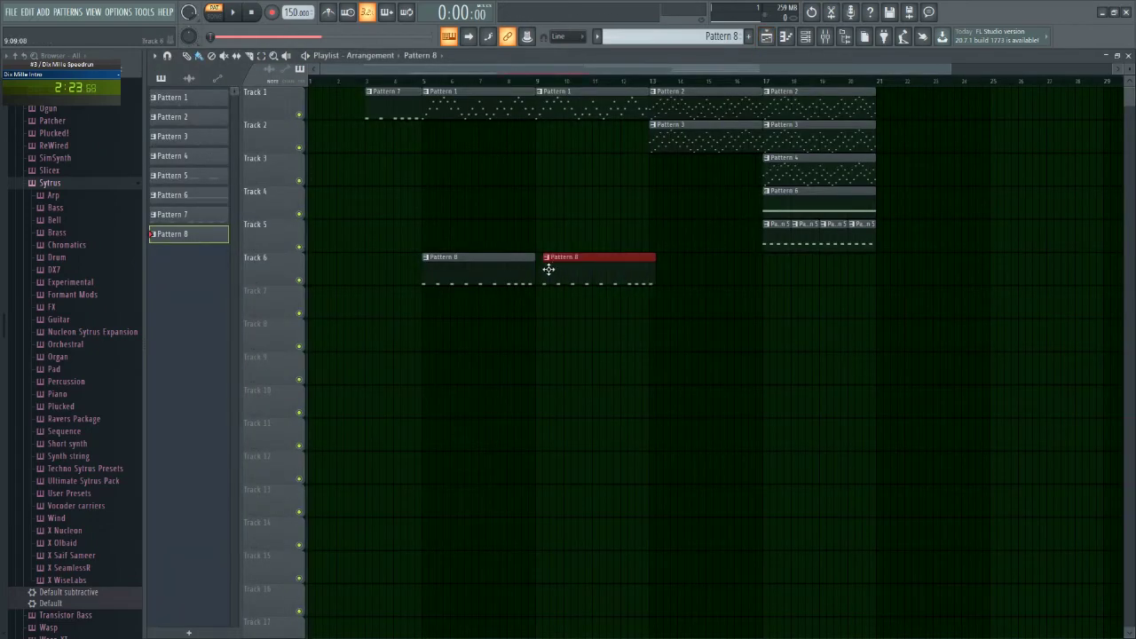
{"action": "left_click_drag", "start_coordinate": [552, 269], "coordinate": [544, 267]}
{"action": "left_click", "coordinate": [539, 258]}
{"action": "left_click", "coordinate": [569, 336]}
Step: Clear the notes from Pattern 9 and draw two-step Kick 1 notes on all four beats of bar 1
{"action": "double_click", "coordinate": [571, 257]}
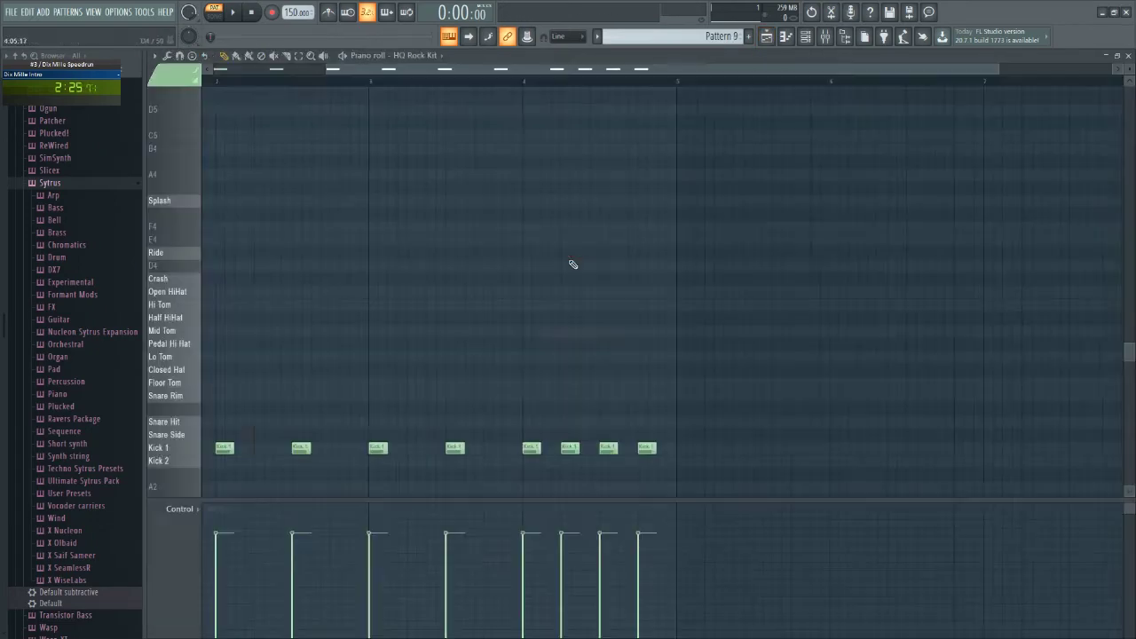
{"action": "key", "text": "ctrl+a"}
{"action": "key", "text": "Delete"}
{"action": "left_click", "coordinate": [214, 449]}
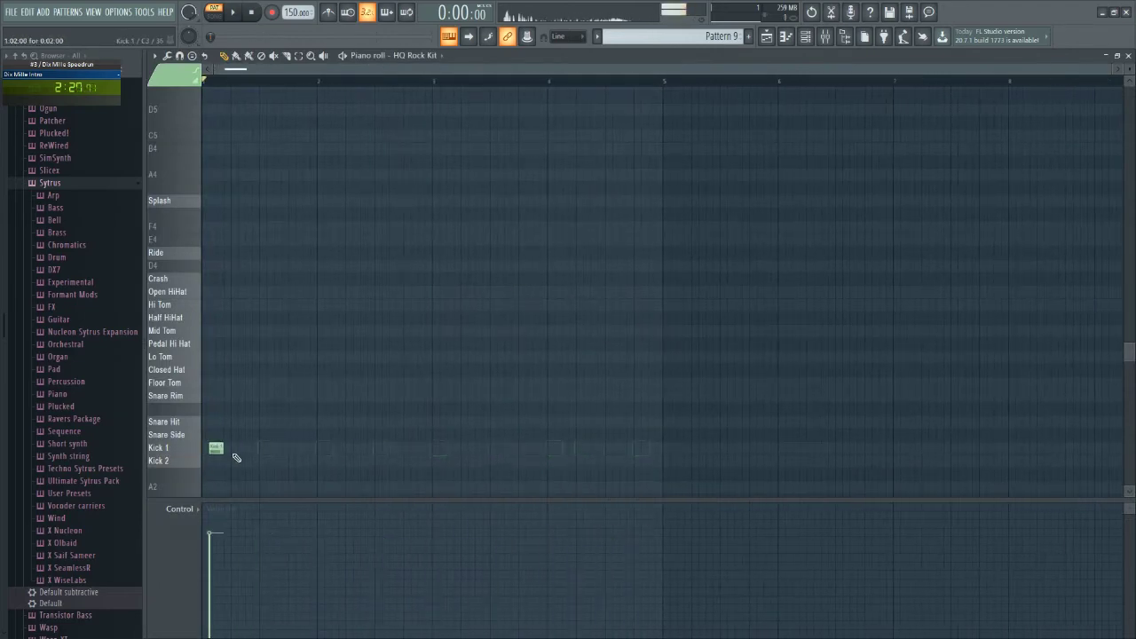
{"action": "left_click_drag", "start_coordinate": [214, 449], "coordinate": [208, 449]}
{"action": "left_click", "coordinate": [233, 449]}
{"action": "left_click", "coordinate": [260, 450]}
{"action": "left_click", "coordinate": [294, 448]}
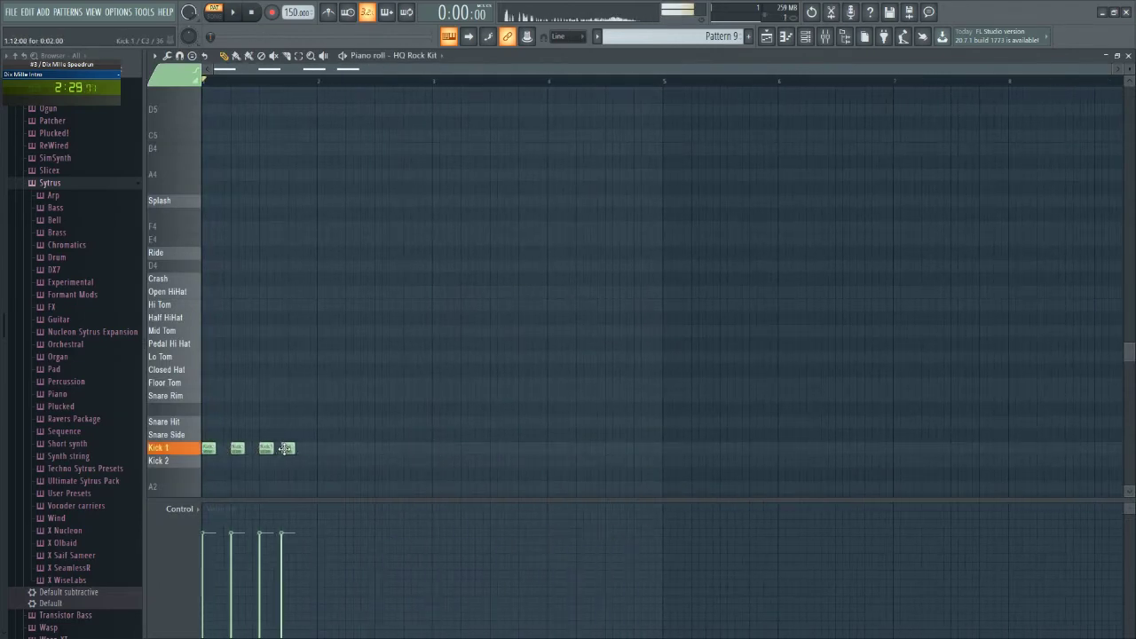
Step: Draw two-step Closed Hat notes on every half beat of bar 1 in Pattern 9, leaving the second half of beat 2 empty
{"action": "left_click", "coordinate": [208, 370]}
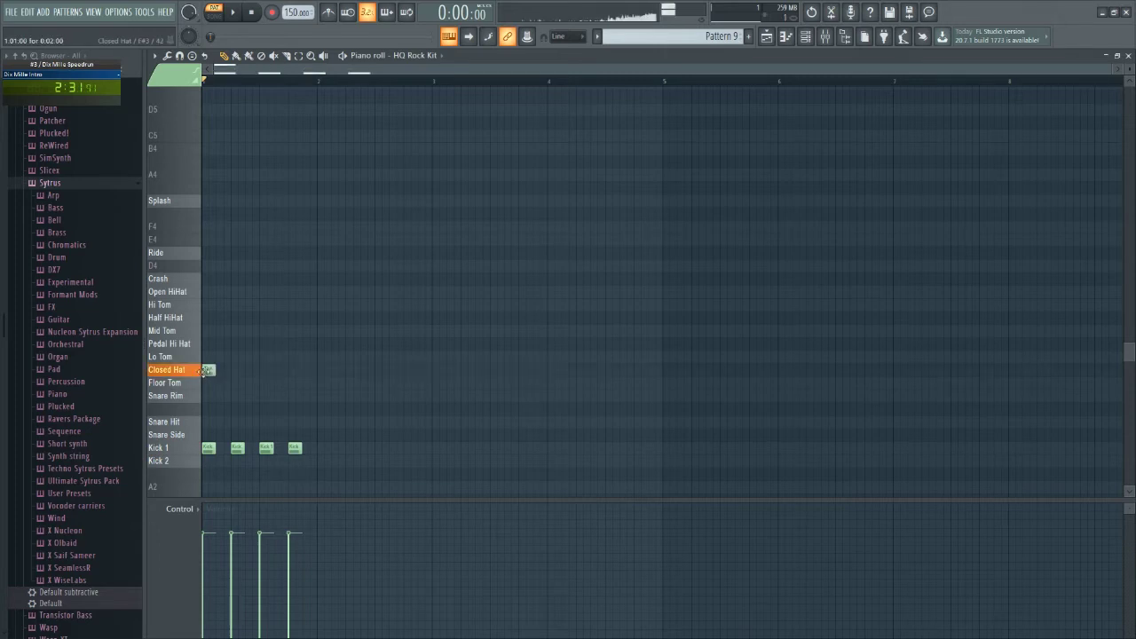
{"action": "scroll", "coordinate": [223, 381], "scroll_direction": "up", "scroll_amount": 5}
{"action": "left_click", "coordinate": [257, 369]}
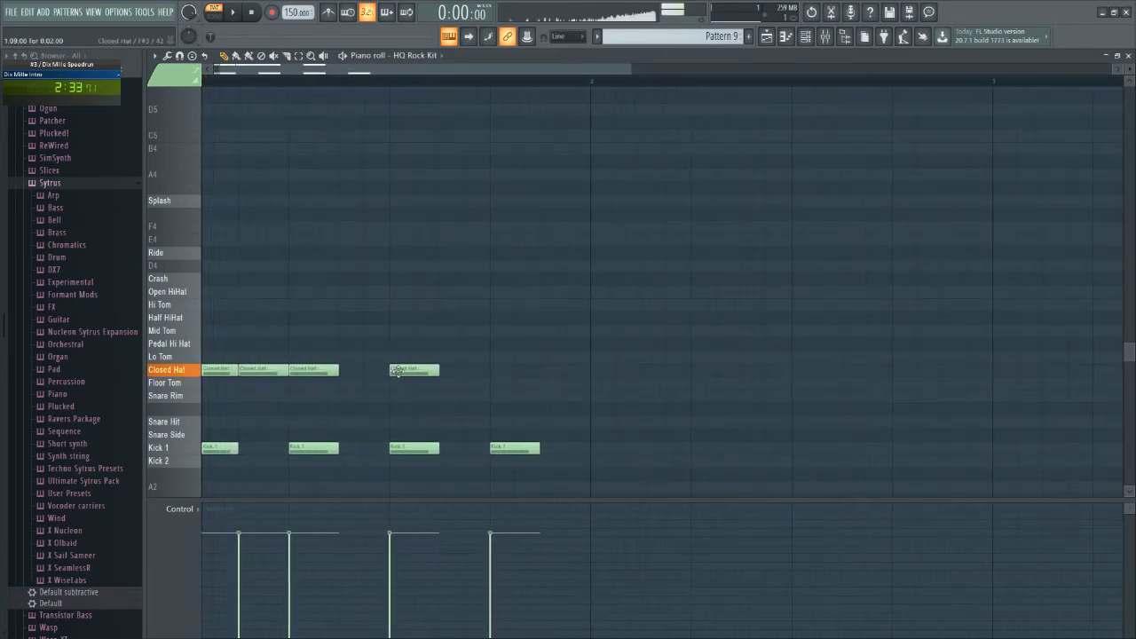
{"action": "left_click", "coordinate": [447, 370]}
{"action": "left_click_drag", "start_coordinate": [531, 371], "coordinate": [506, 371]}
{"action": "left_click", "coordinate": [548, 370]}
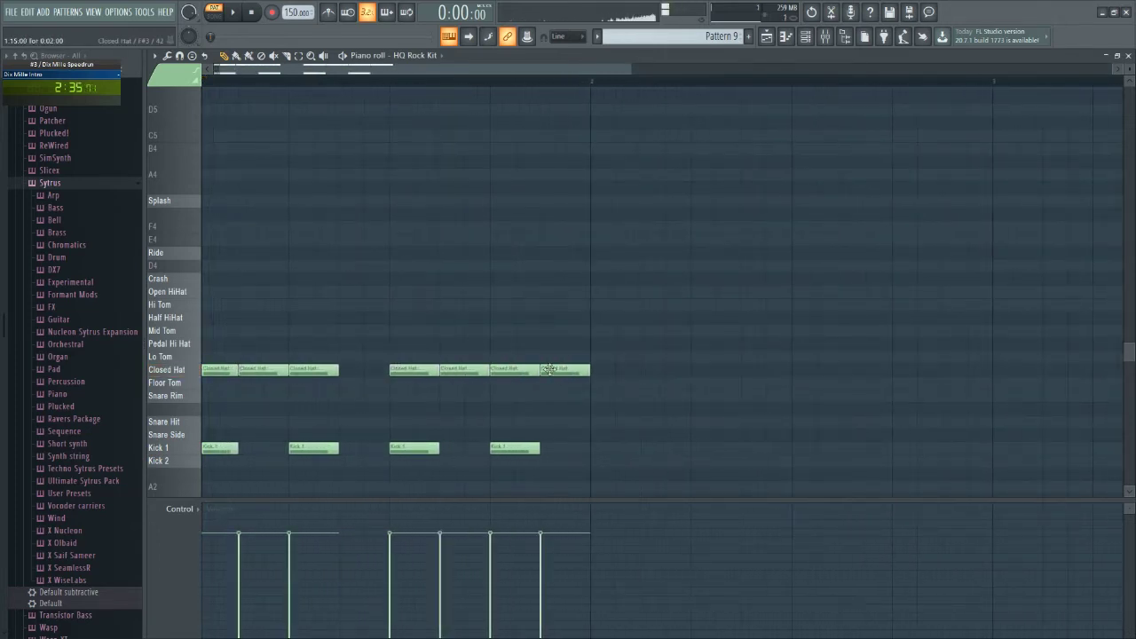
Step: Set the snap to 1/3 step and fill the gap in beat 2 with three equal Closed Hat triplet notes
{"action": "left_click", "coordinate": [571, 38]}
{"action": "left_click", "coordinate": [573, 111]}
{"action": "scroll", "coordinate": [388, 391], "scroll_direction": "up", "scroll_amount": 4}
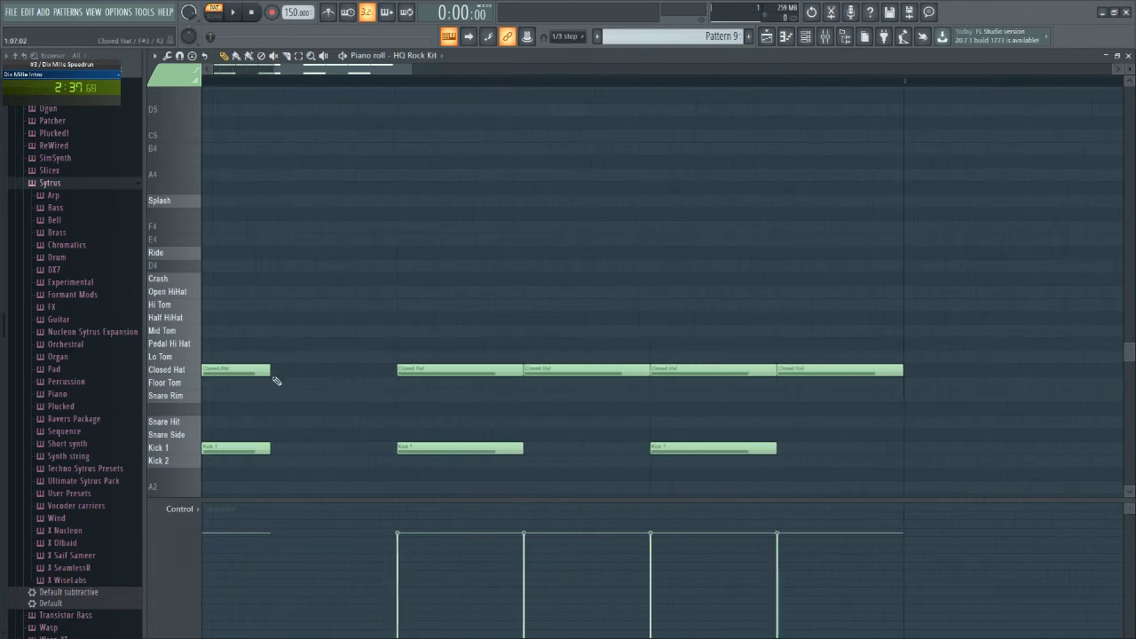
{"action": "left_click", "coordinate": [267, 370], "text": "shift"}
{"action": "left_click_drag", "start_coordinate": [267, 370], "coordinate": [293, 371]}
{"action": "left_click", "coordinate": [314, 371]}
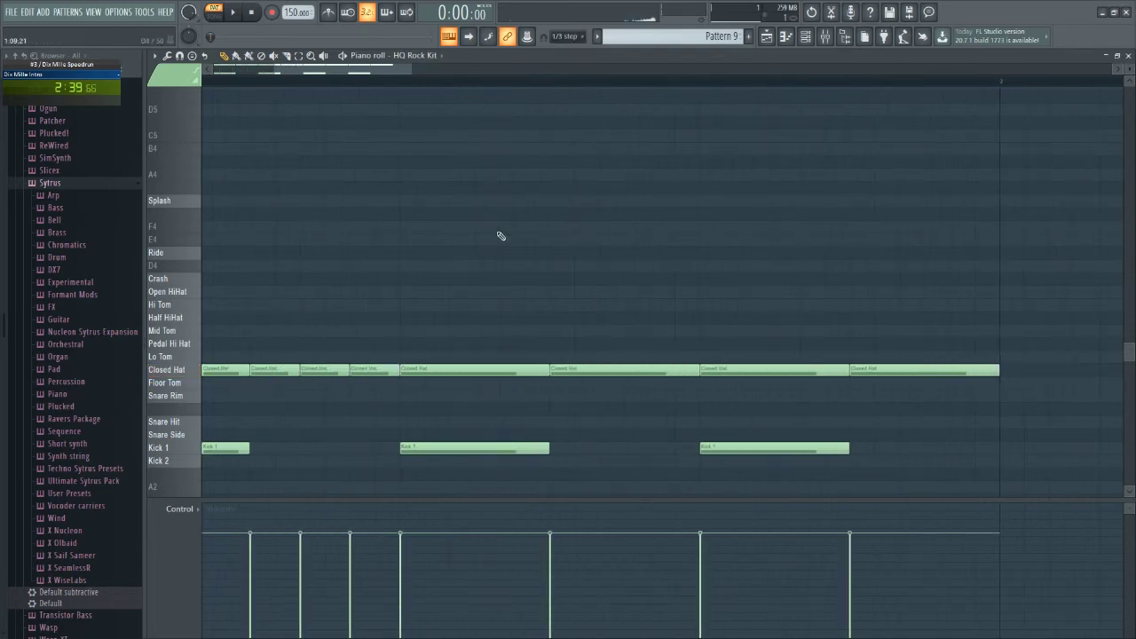
Step: Set the snap back to Line and repeat Pattern 9 along Track 6 through bar 20
{"action": "scroll", "coordinate": [501, 236], "scroll_direction": "down", "scroll_amount": 3}
{"action": "left_click", "coordinate": [767, 37]}
{"action": "left_click", "coordinate": [573, 37]}
{"action": "left_click", "coordinate": [572, 49]}
{"action": "left_click_drag", "start_coordinate": [562, 277], "coordinate": [858, 266]}
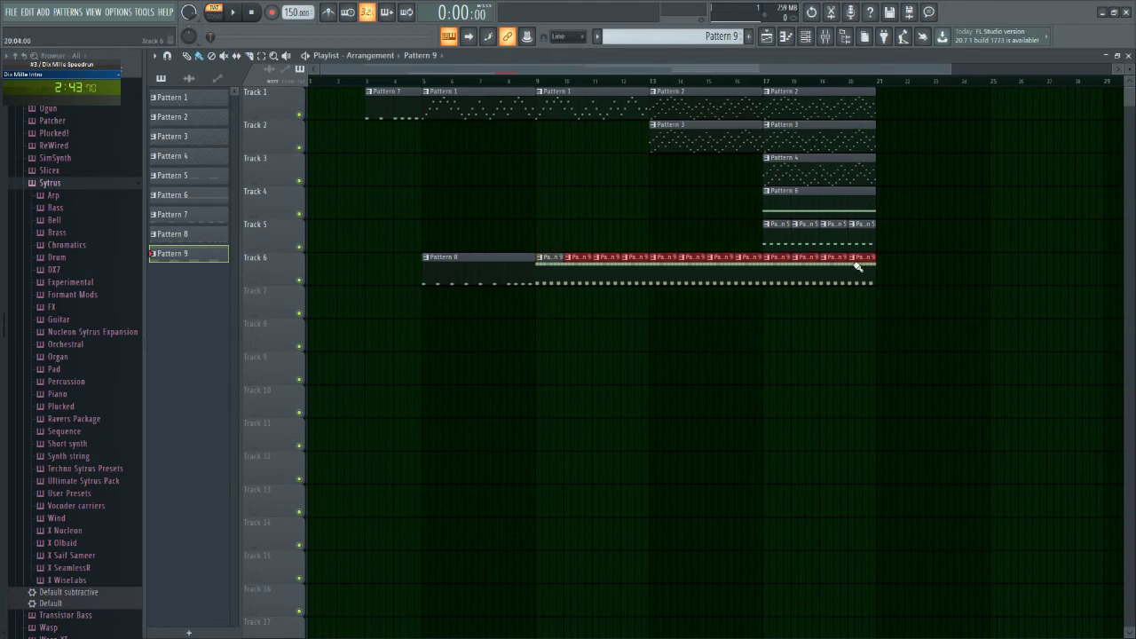
Step: Add Soundgoodizer to slot 7 of the FPC mixer track and lower that track's volume to 65%
{"action": "key", "text": "F9"}
{"action": "left_click", "coordinate": [1003, 210]}
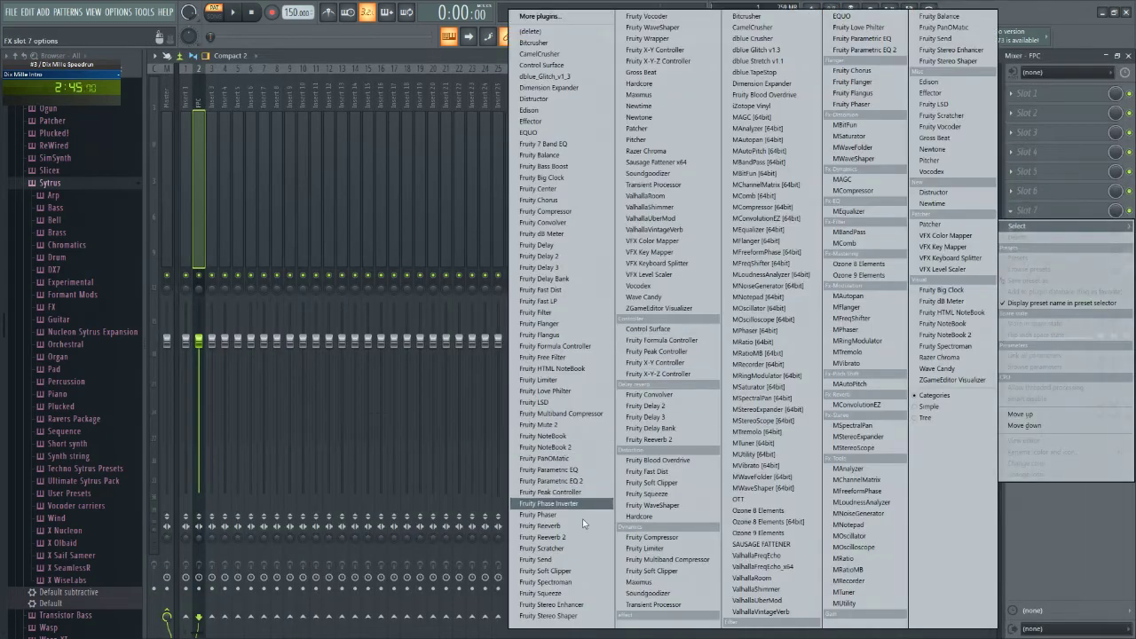
{"action": "left_click", "coordinate": [653, 173]}
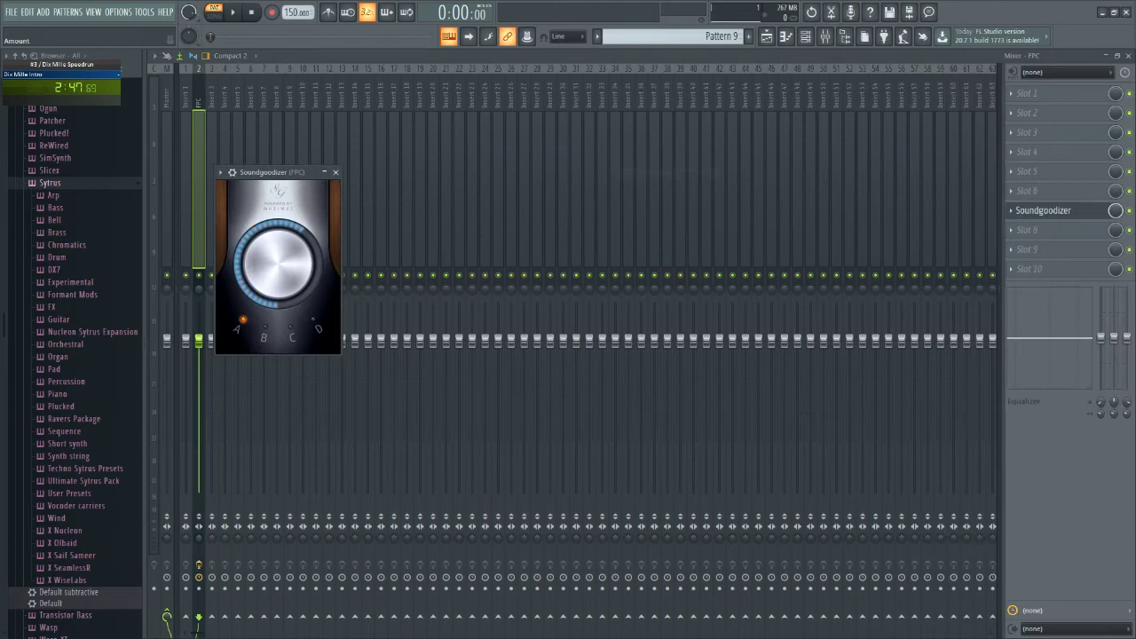
{"action": "left_click_drag", "start_coordinate": [212, 340], "coordinate": [212, 402]}
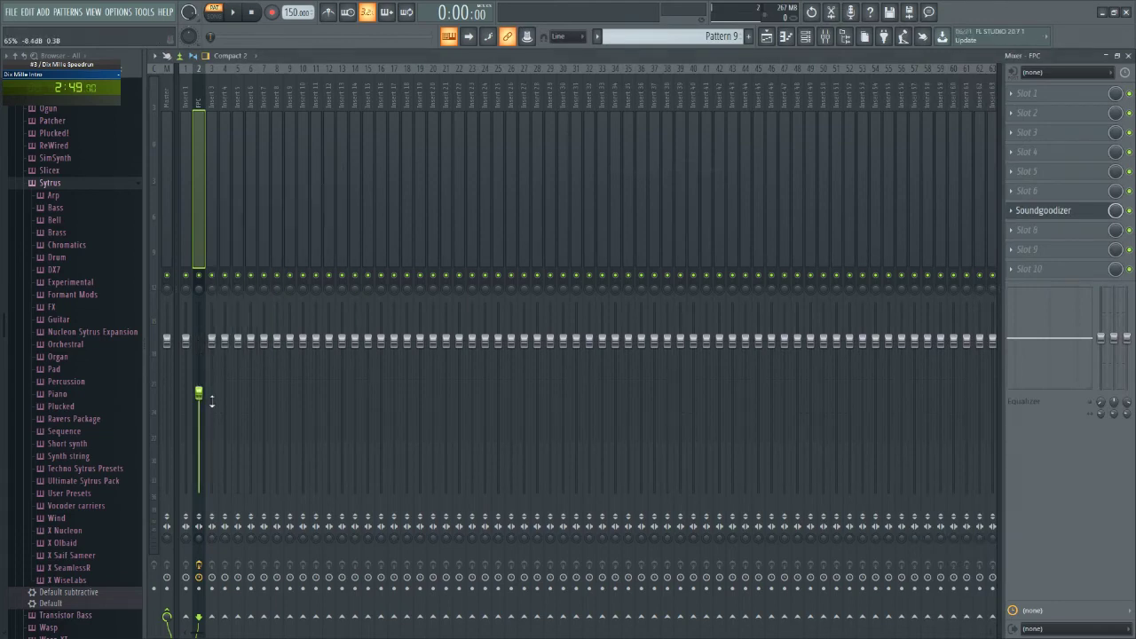
Step: Add Soundgoodizer to slot 5 of the Master mixer track
{"action": "left_click", "coordinate": [165, 140]}
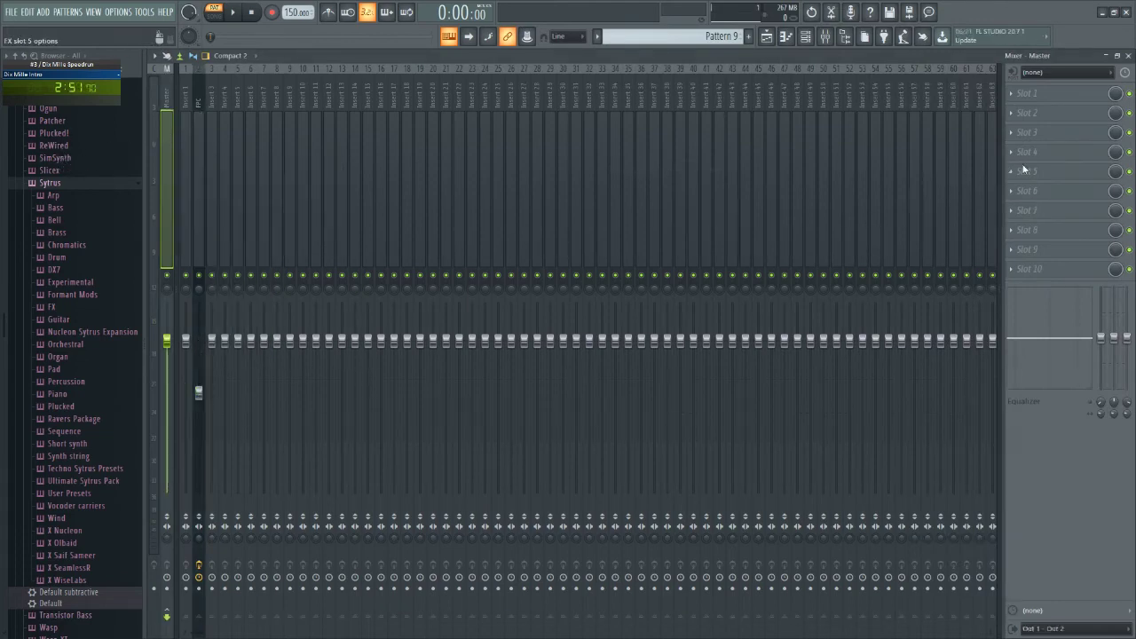
{"action": "left_click", "coordinate": [1024, 168]}
{"action": "left_click", "coordinate": [661, 174]}
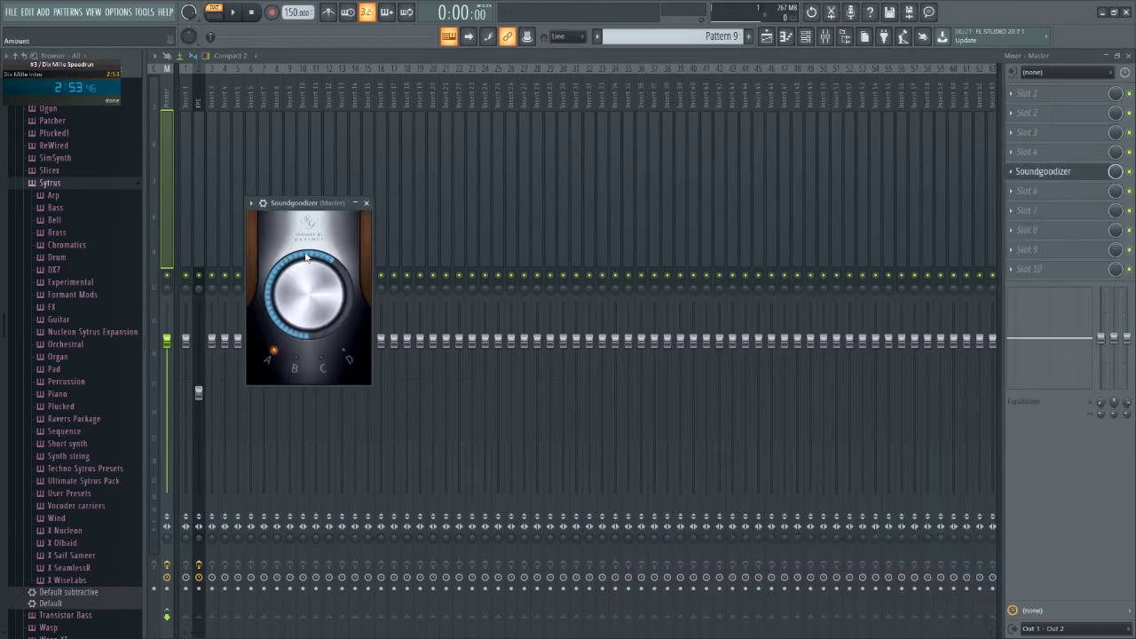
Step: Play the arrangement in song mode from bar 3
{"action": "left_click", "coordinate": [766, 37]}
{"action": "left_click", "coordinate": [359, 82]}
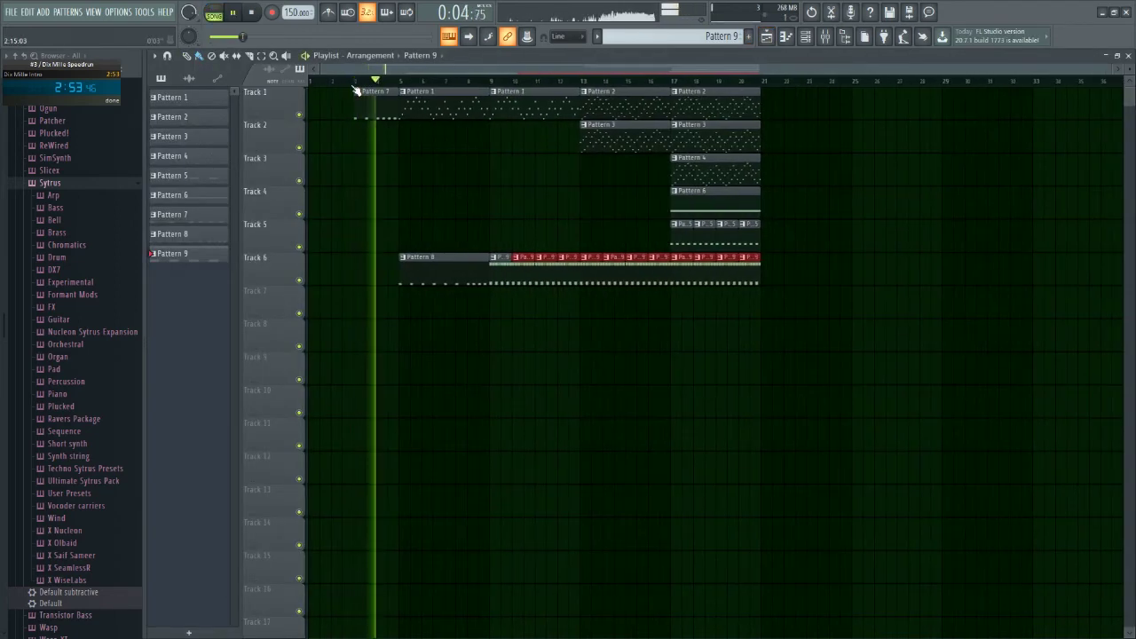